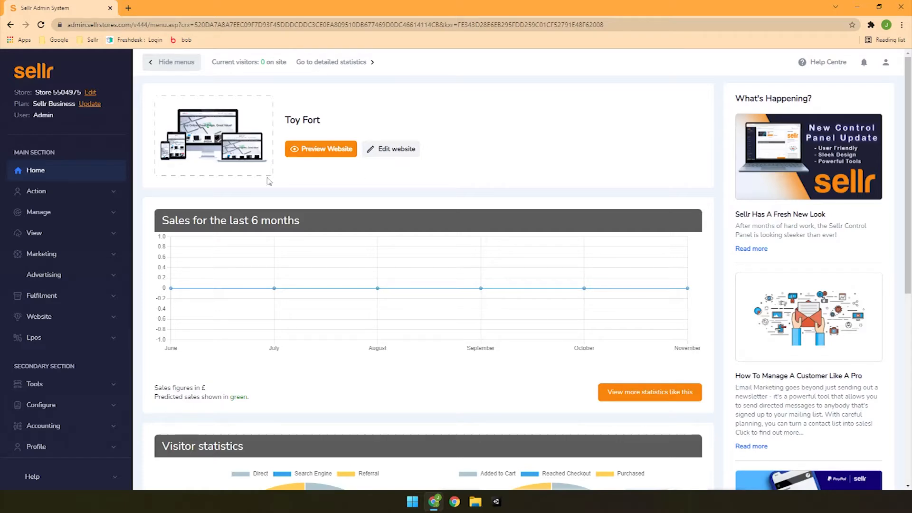
- Open the item categories page, examine the options for adding super categories and categories, and return to the item list
{"action": "left_click", "coordinate": [94, 221]}
{"action": "left_click", "coordinate": [85, 277]}
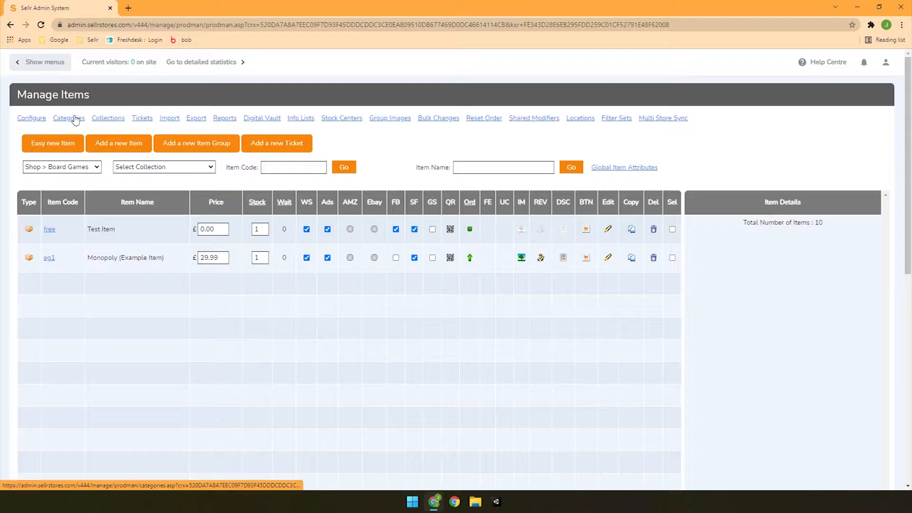
{"action": "left_click", "coordinate": [72, 116]}
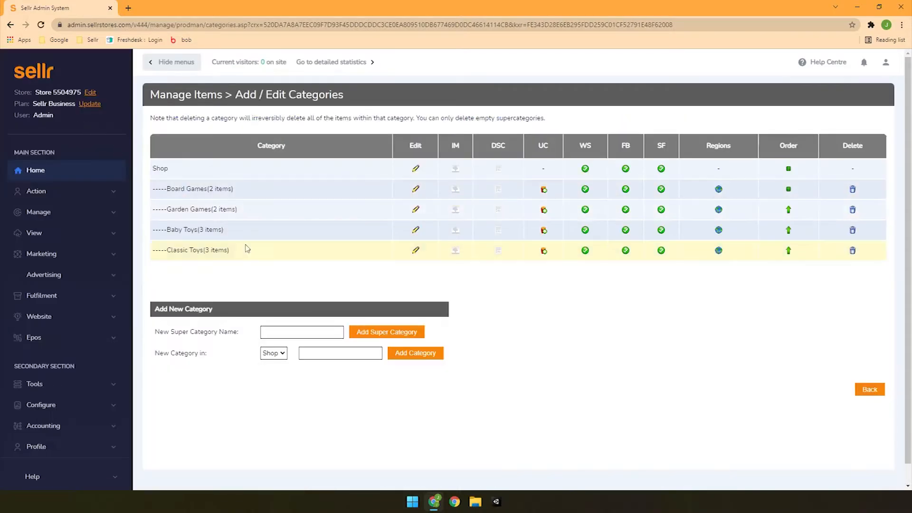
{"action": "left_click", "coordinate": [283, 355]}
{"action": "left_click", "coordinate": [274, 365]}
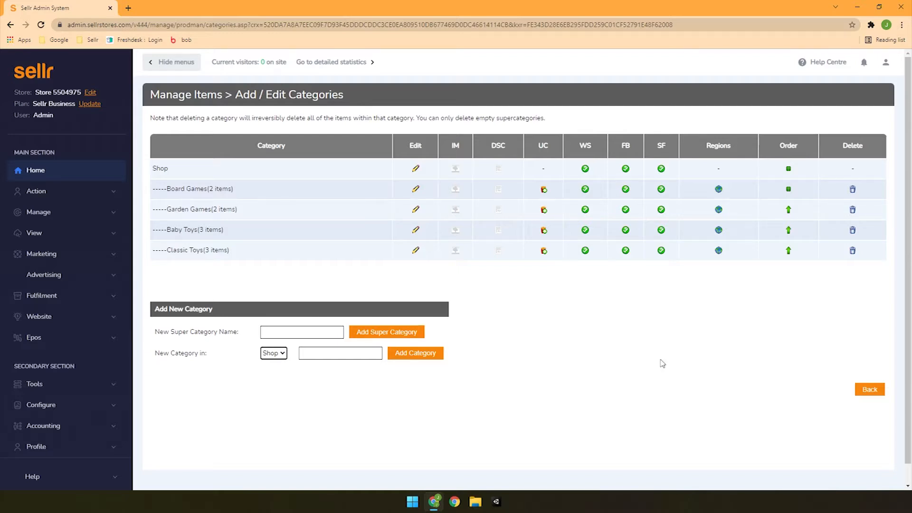
{"action": "left_click", "coordinate": [295, 333]}
{"action": "left_click", "coordinate": [565, 366]}
{"action": "left_click", "coordinate": [868, 389]}
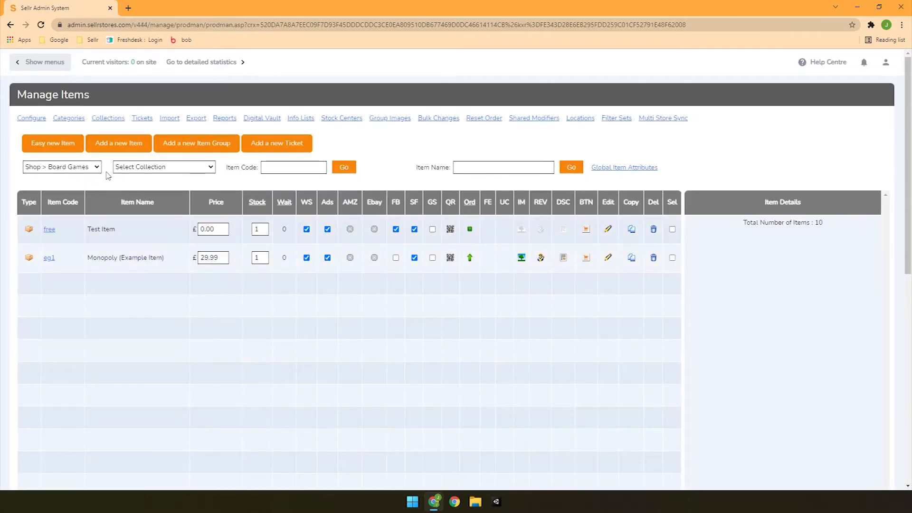
- Open the item collections page and examine the option for adding a new super collection
{"action": "left_click", "coordinate": [114, 123]}
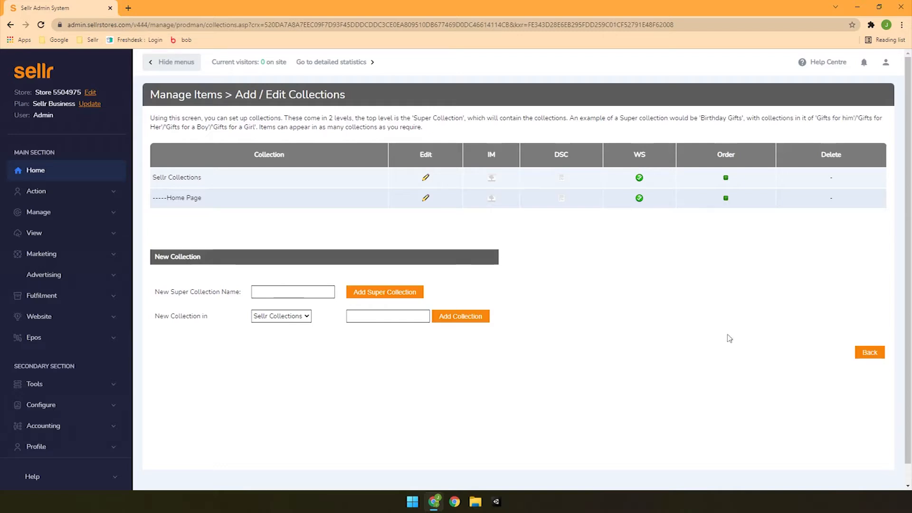
{"action": "left_click", "coordinate": [264, 291]}
{"action": "left_click_drag", "start_coordinate": [156, 293], "coordinate": [251, 295]}
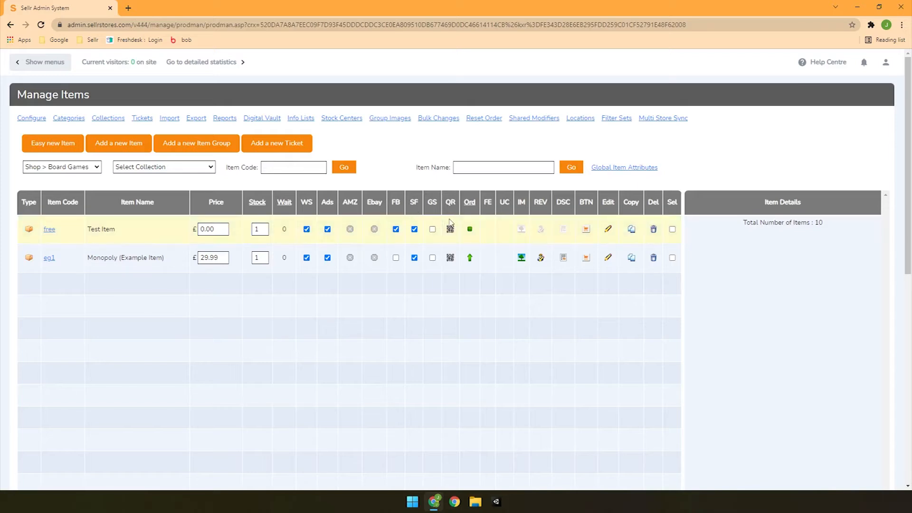
- Sort the item list by order and filter it to the Shop > Classic Toys category
{"action": "left_click", "coordinate": [470, 205]}
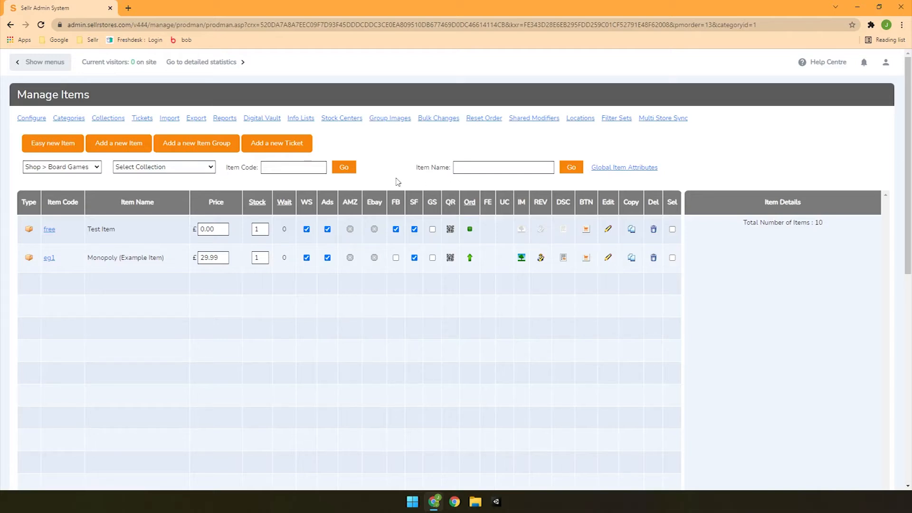
{"action": "left_click", "coordinate": [87, 172]}
{"action": "left_click", "coordinate": [86, 209]}
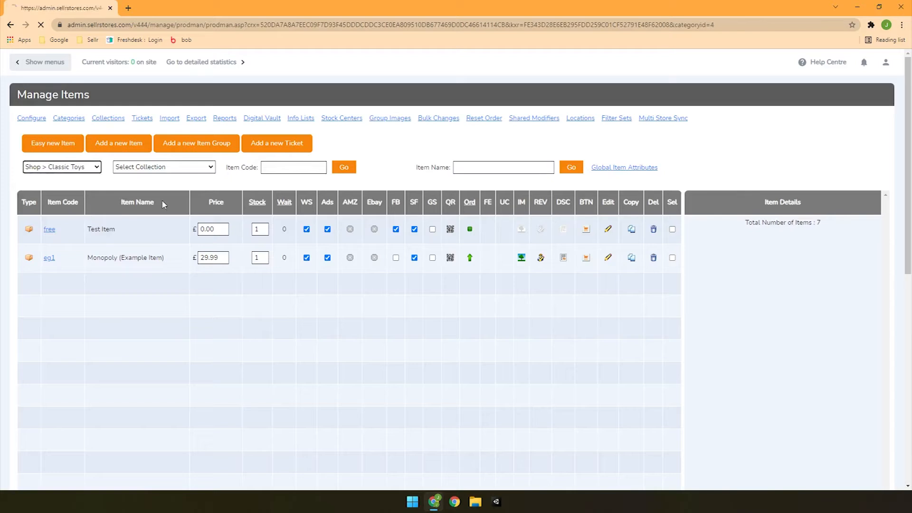
- Start an easy new item named Dominoes with item code Dom1, price 3.49 and weight 2 kg
{"action": "left_click", "coordinate": [53, 145]}
{"action": "left_click", "coordinate": [306, 141]}
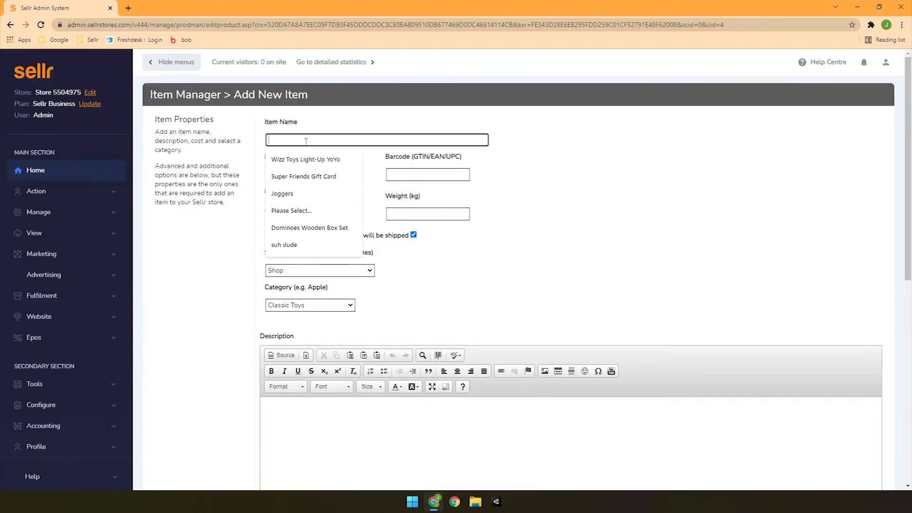
{"action": "type", "text": "Dominoes"}
{"action": "key", "text": "Tab"}
{"action": "type", "text": "Dom1"}
{"action": "key", "text": "Tab"}
{"action": "key", "text": "Tab"}
{"action": "type", "text": "3.49"}
- Write the description paragraph beginning "An all-time classic. Many traditional games can be played with a pack of Dominoes like this", ending "hours and hours of enjoyment!"
{"action": "key", "text": "Tab"}
{"action": "type", "text": "2"}
{"action": "key", "text": "Tab"}
{"action": "key", "text": "Tab"}
{"action": "key", "text": "Tab"}
{"action": "scroll", "coordinate": [555, 219], "scroll_direction": "down", "scroll_amount": 5}
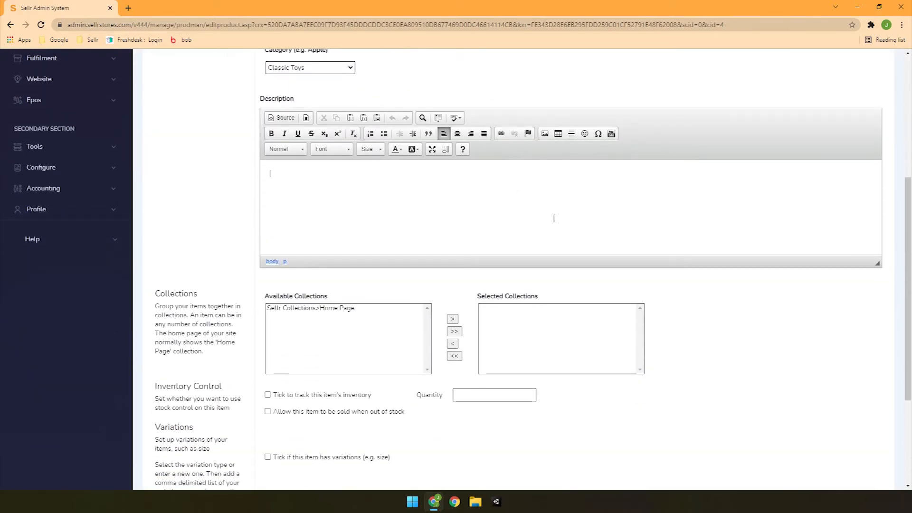
{"action": "type", "text": "An all-time classic. Many traditional games can "}
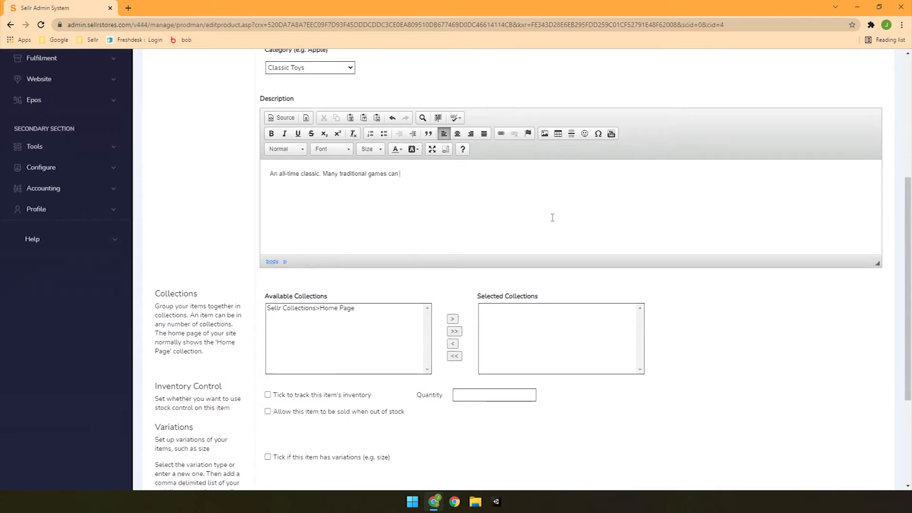
{"action": "type", "text": "be played with a pack of Dominoes like this, and many more can be made with creativity, adding up to hours and hours of enjoyment!"}
{"action": "key", "text": "Return"}
- Add bullets: Wooden Domino Set; 28 Pieces (Black & White); Comes in a Wooden Box with a Traditional Sliding Lid; A Great Addition to any Toy Collection!
{"action": "left_click", "coordinate": [384, 133]}
{"action": "type", "text": "Wooden Domino Set"}
{"action": "key", "text": "Return"}
{"action": "type", "text": "28 Pieces (Black & White)"}
{"action": "key", "text": "Return"}
{"action": "type", "text": "Comes in a Wooden Box with a Traditional Sliding Lid"}
{"action": "key", "text": "Return"}
{"action": "type", "text": "A Great Addition to any Toy Collection!"}
{"action": "key", "text": "Return"}
{"action": "key", "text": "Return"}
- Attach the image Dominoes In Wooden Carry Box.jpg to the item and save the item
{"action": "scroll", "coordinate": [642, 279], "scroll_direction": "down", "scroll_amount": 3}
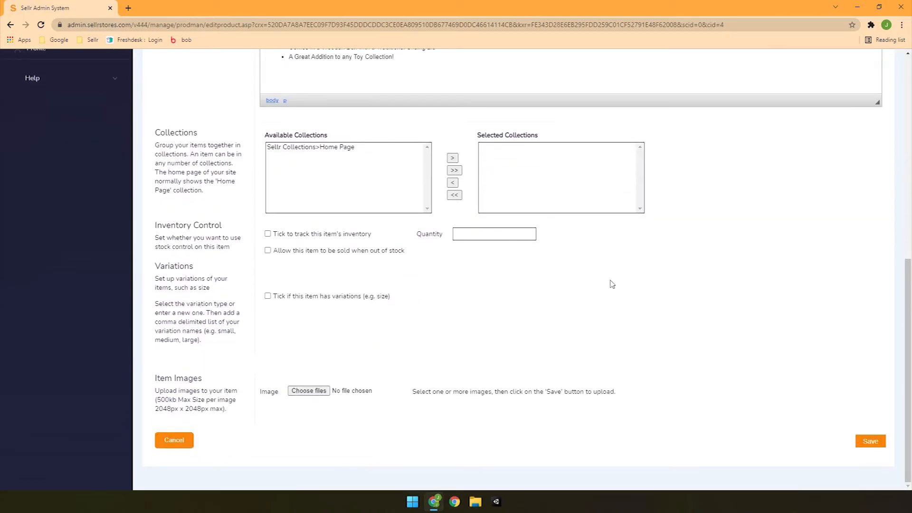
{"action": "left_click", "coordinate": [309, 390]}
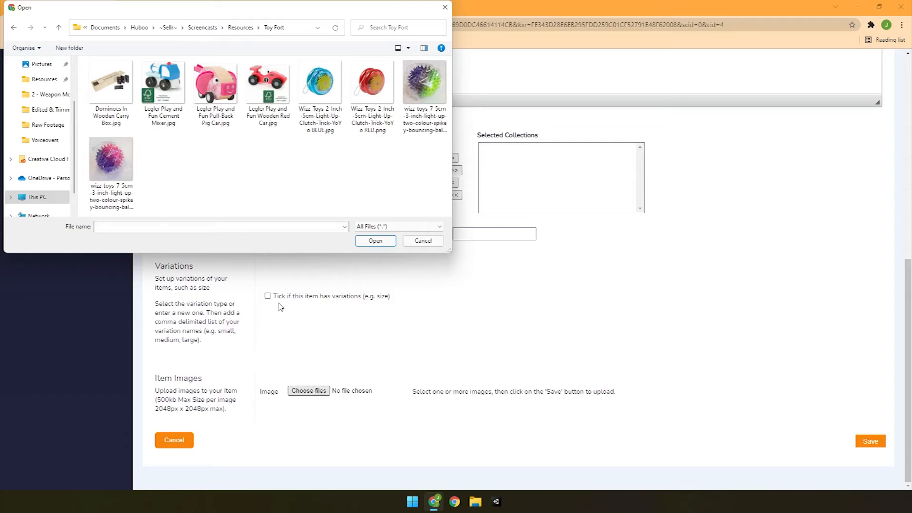
{"action": "double_click", "coordinate": [112, 83]}
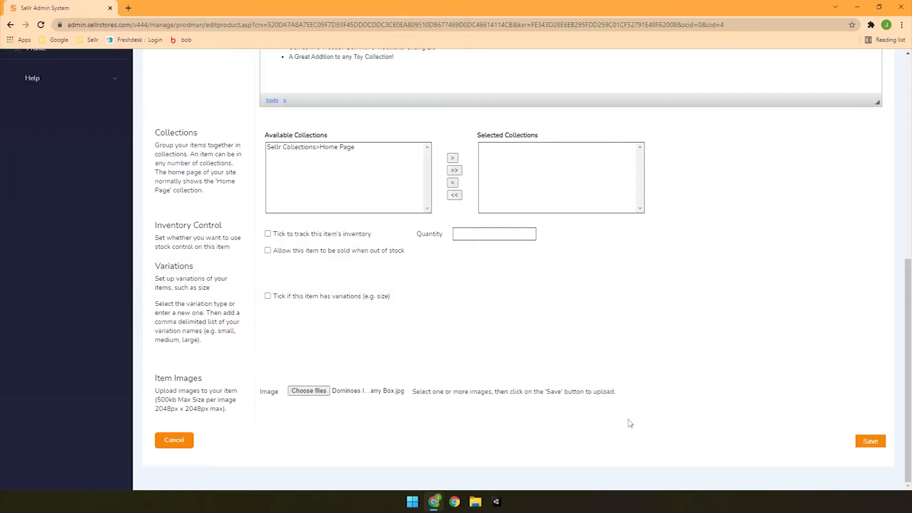
{"action": "left_click", "coordinate": [872, 442]}
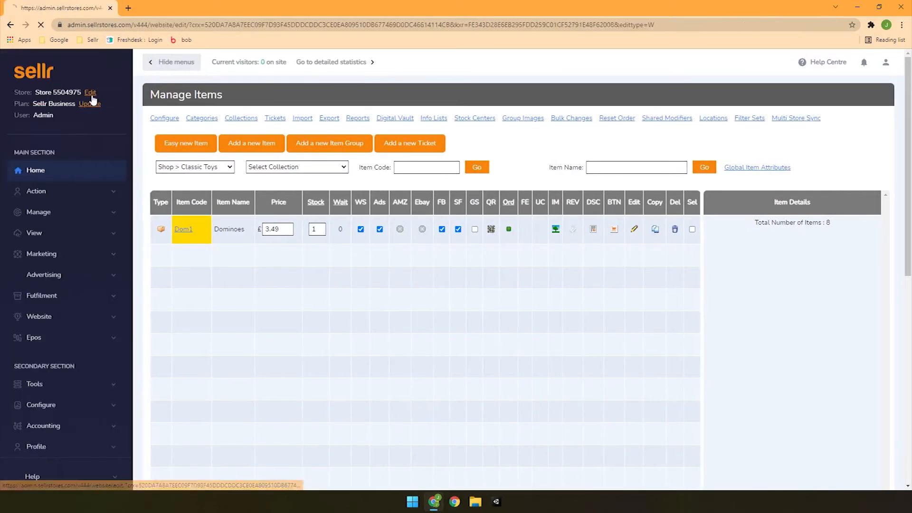
- Open the store's website for editing and view the Dominoes item page in the shop's Classic Toys category
{"action": "left_click", "coordinate": [84, 93]}
{"action": "mouse_move", "coordinate": [397, 249]}
{"action": "left_click", "coordinate": [424, 337]}
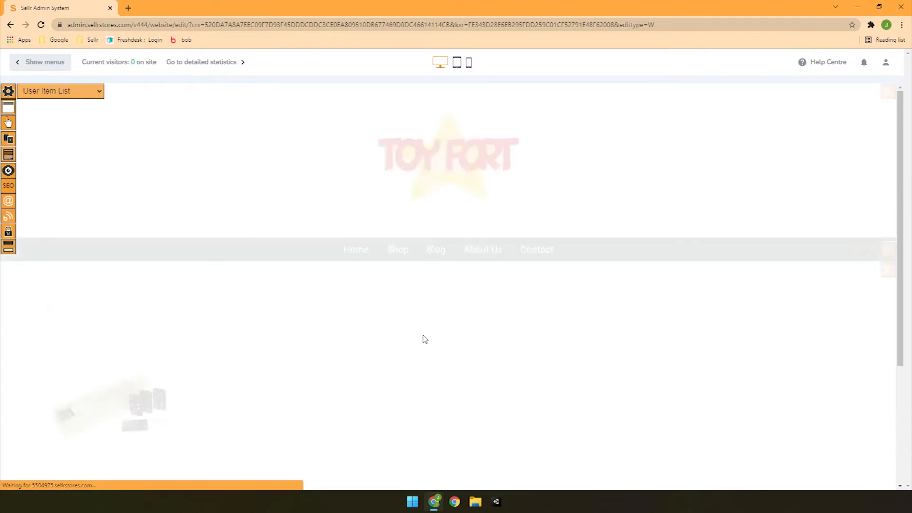
{"action": "scroll", "coordinate": [273, 371], "scroll_direction": "down", "scroll_amount": 3}
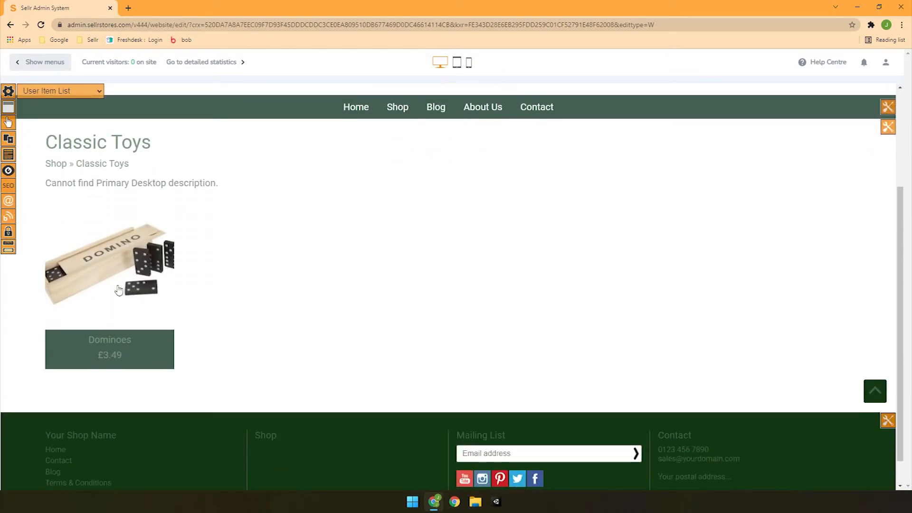
{"action": "left_click", "coordinate": [133, 289]}
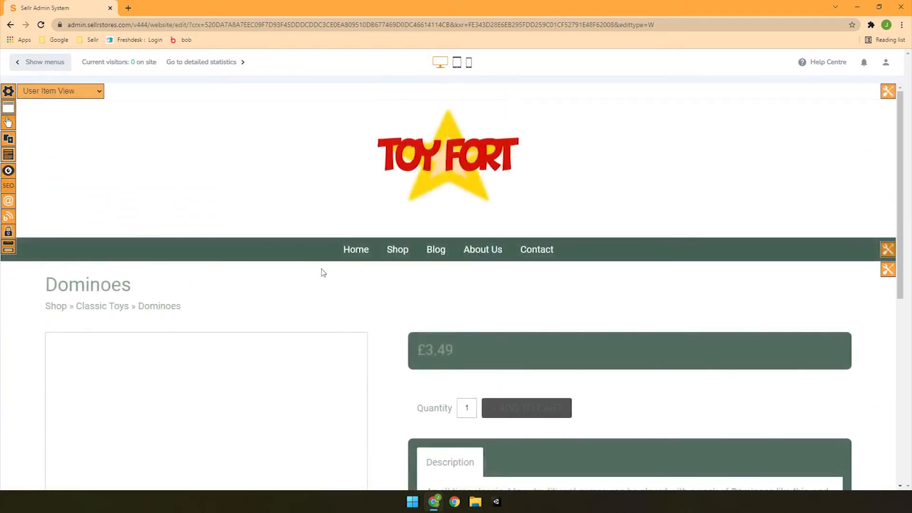
{"action": "scroll", "coordinate": [306, 271], "scroll_direction": "down", "scroll_amount": 4}
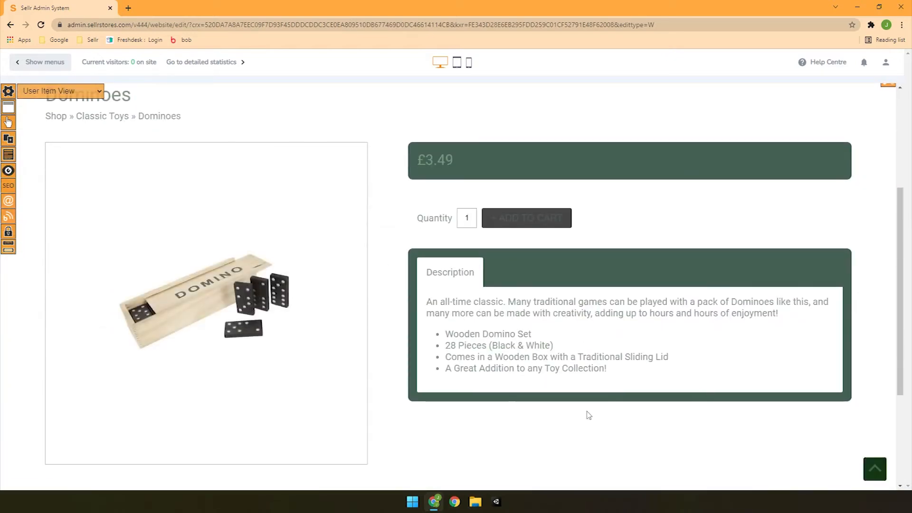
- Return to the item management list and filter it to the Shop > Baby Toys category
{"action": "left_click", "coordinate": [20, 61]}
{"action": "left_click", "coordinate": [76, 212]}
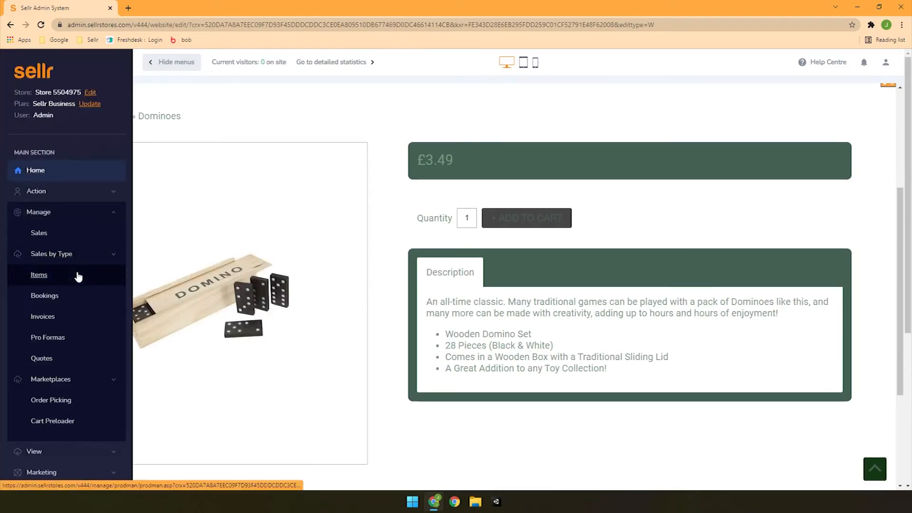
{"action": "left_click", "coordinate": [78, 276]}
{"action": "left_click", "coordinate": [52, 165]}
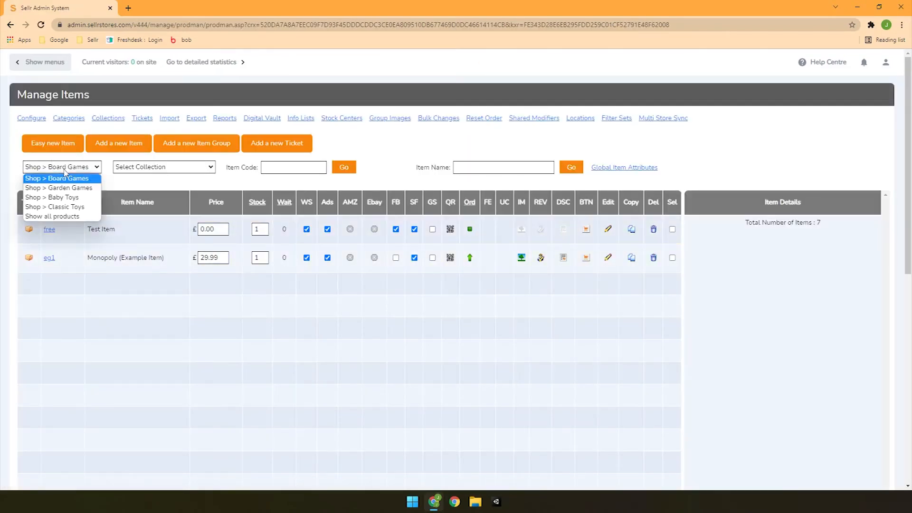
{"action": "left_click", "coordinate": [76, 198]}
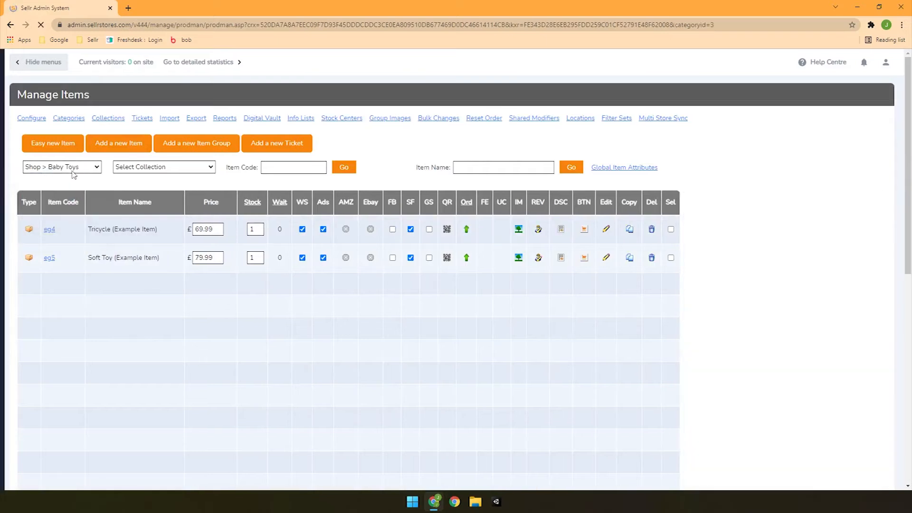
- Add a new full item named Pull-Back Pig Car with item code PigCar1 and price 5.99
{"action": "left_click", "coordinate": [122, 149]}
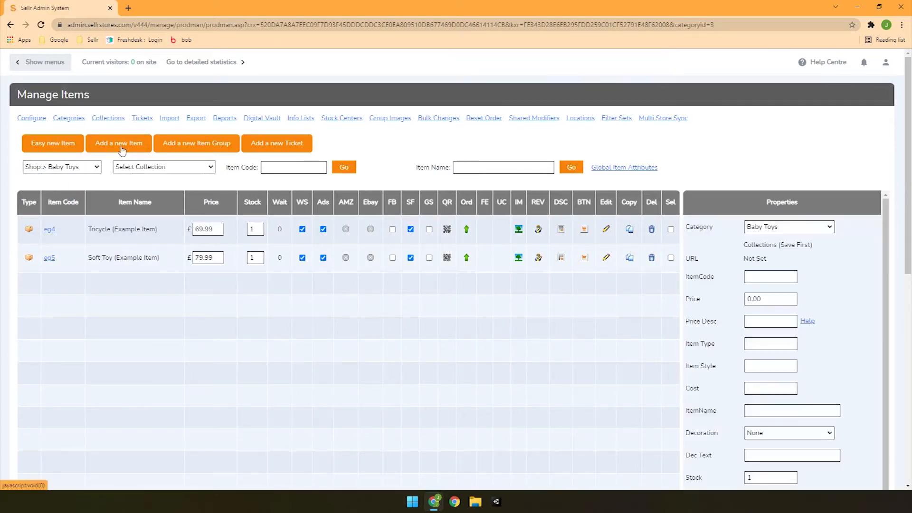
{"action": "scroll", "coordinate": [584, 303], "scroll_direction": "down", "scroll_amount": 3}
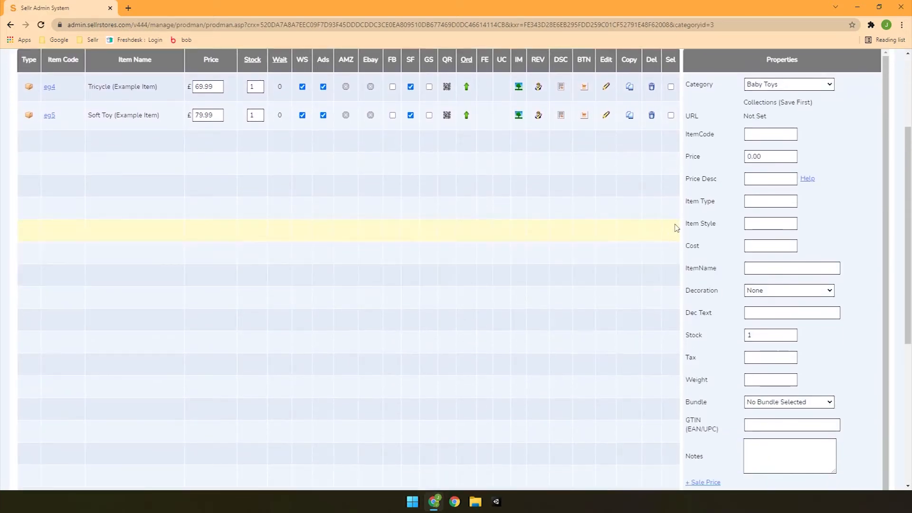
{"action": "left_click", "coordinate": [773, 270]}
{"action": "type", "text": "Pull-Back Pig Car"}
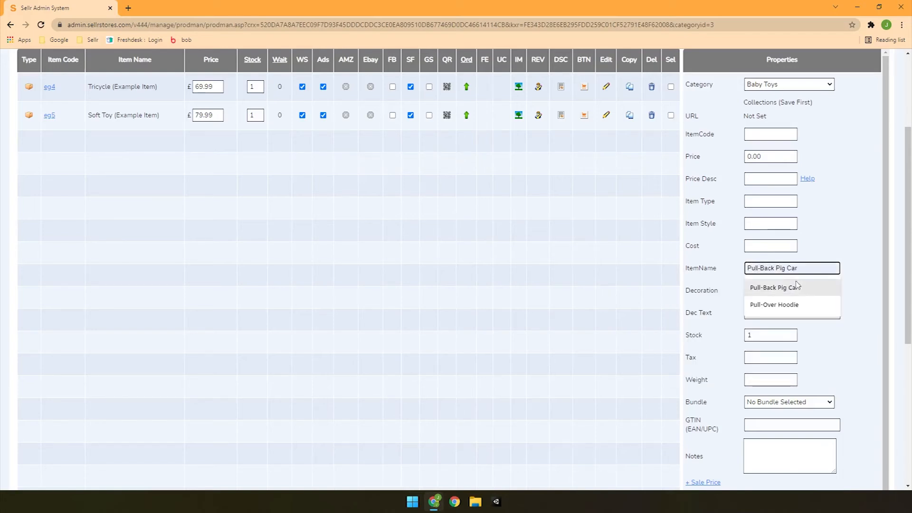
{"action": "left_click", "coordinate": [798, 287]}
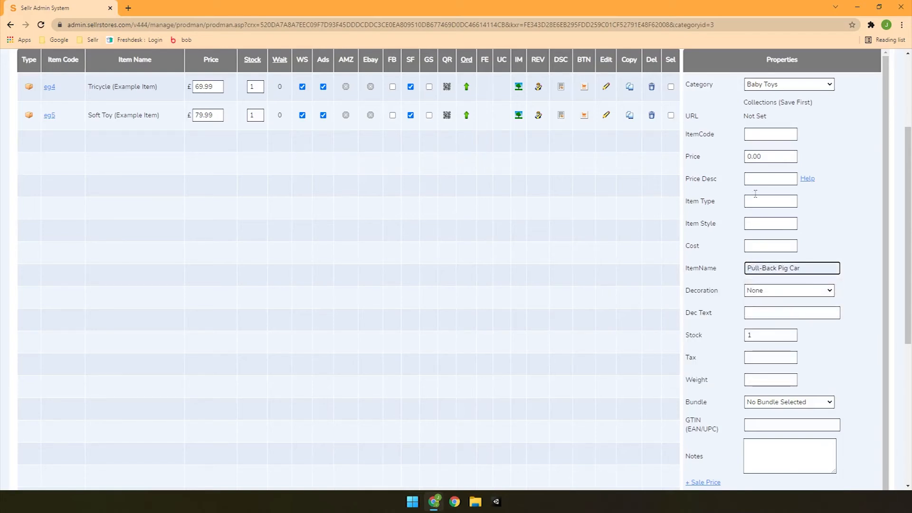
{"action": "left_click", "coordinate": [768, 135]}
{"action": "type", "text": "Pi"}
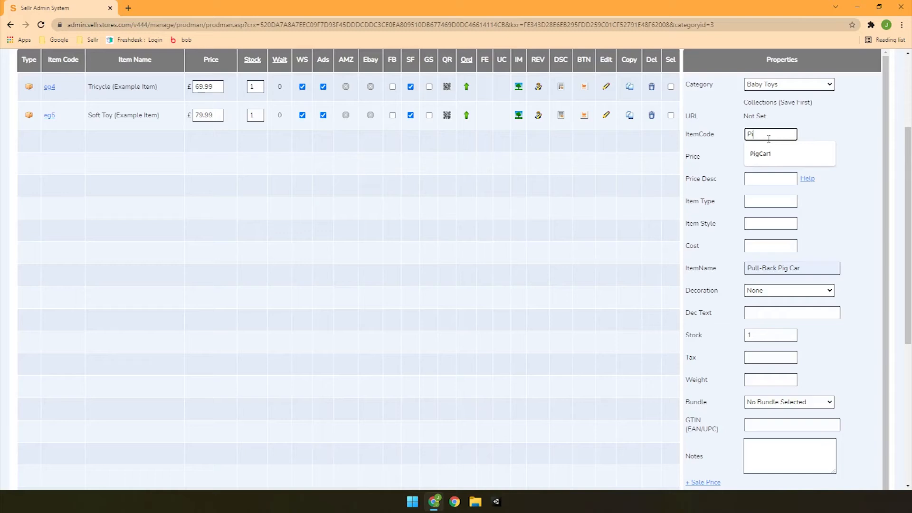
{"action": "left_click", "coordinate": [768, 152]}
{"action": "key", "text": "Tab"}
{"action": "type", "text": "5.99"}
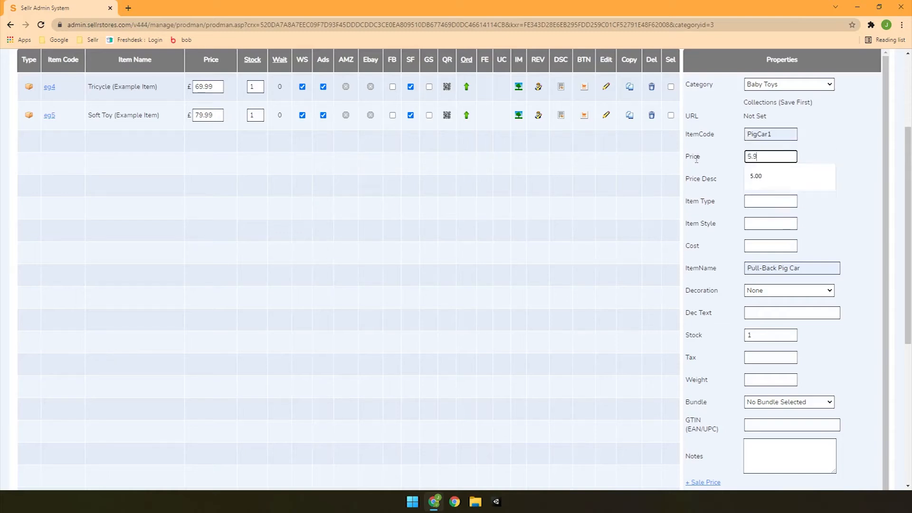
- Set the weight of the new Pull-Back Pig Car item to 50
{"action": "scroll", "coordinate": [770, 246], "scroll_direction": "down", "scroll_amount": 2}
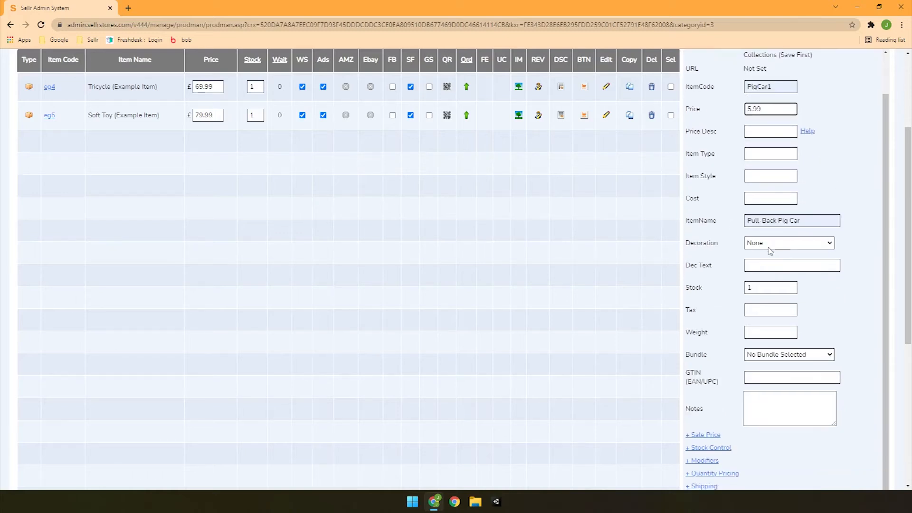
{"action": "left_click", "coordinate": [764, 285]}
{"action": "type", "text": "50"}
{"action": "scroll", "coordinate": [726, 293], "scroll_direction": "down", "scroll_amount": 1}
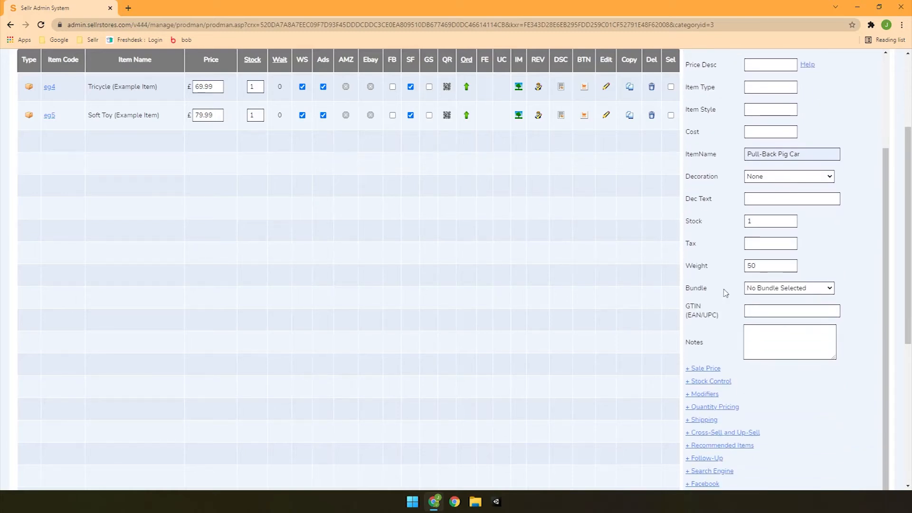
- Look through the new item's additional property sections, including Sale Price and Shipping, and review the entered details
{"action": "scroll", "coordinate": [724, 292], "scroll_direction": "up", "scroll_amount": 2}
{"action": "scroll", "coordinate": [725, 293], "scroll_direction": "down", "scroll_amount": 2}
{"action": "left_click", "coordinate": [712, 369]}
{"action": "scroll", "coordinate": [714, 350], "scroll_direction": "down", "scroll_amount": 3}
{"action": "left_click", "coordinate": [706, 226]}
{"action": "scroll", "coordinate": [737, 304], "scroll_direction": "up", "scroll_amount": 3}
{"action": "scroll", "coordinate": [736, 302], "scroll_direction": "down", "scroll_amount": 1}
{"action": "scroll", "coordinate": [738, 303], "scroll_direction": "down", "scroll_amount": 3}
{"action": "scroll", "coordinate": [720, 383], "scroll_direction": "down", "scroll_amount": 4}
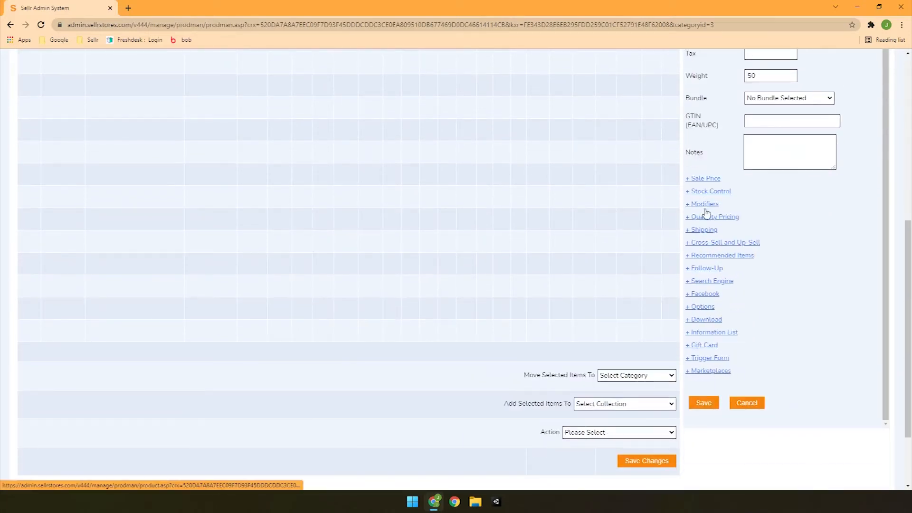
{"action": "left_click", "coordinate": [708, 230]}
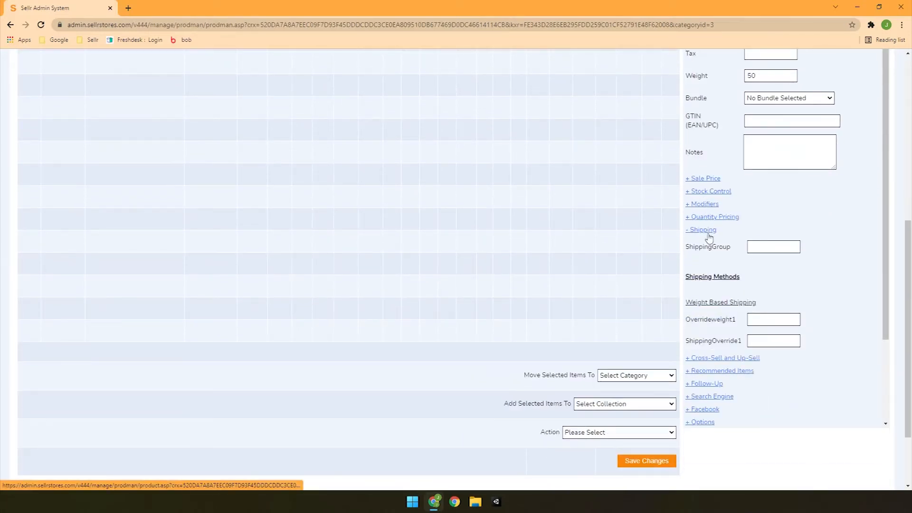
{"action": "left_click", "coordinate": [709, 231]}
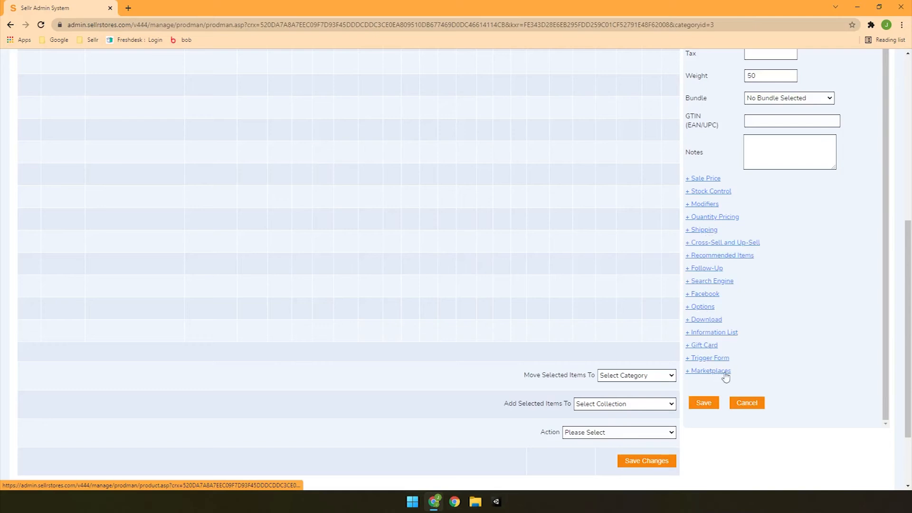
{"action": "scroll", "coordinate": [795, 362], "scroll_direction": "up", "scroll_amount": 3}
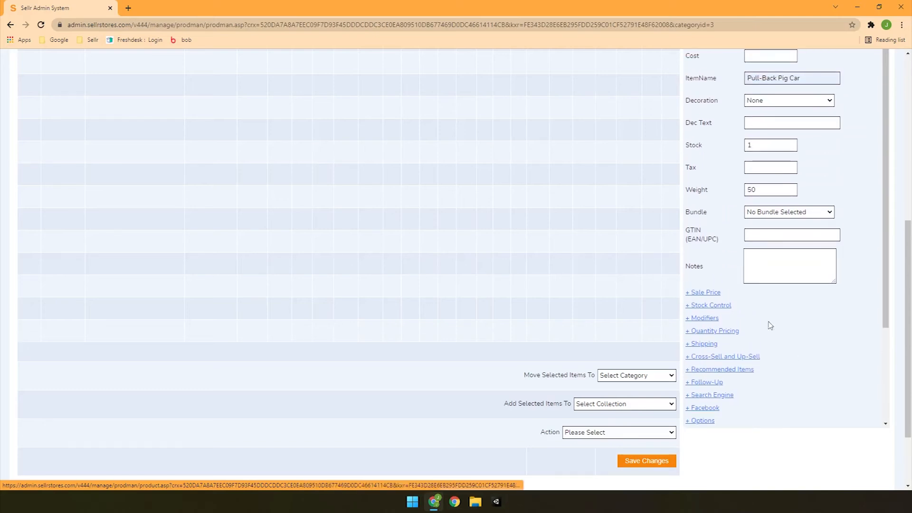
{"action": "scroll", "coordinate": [770, 322], "scroll_direction": "up", "scroll_amount": 2}
{"action": "scroll", "coordinate": [757, 310], "scroll_direction": "up", "scroll_amount": 2}
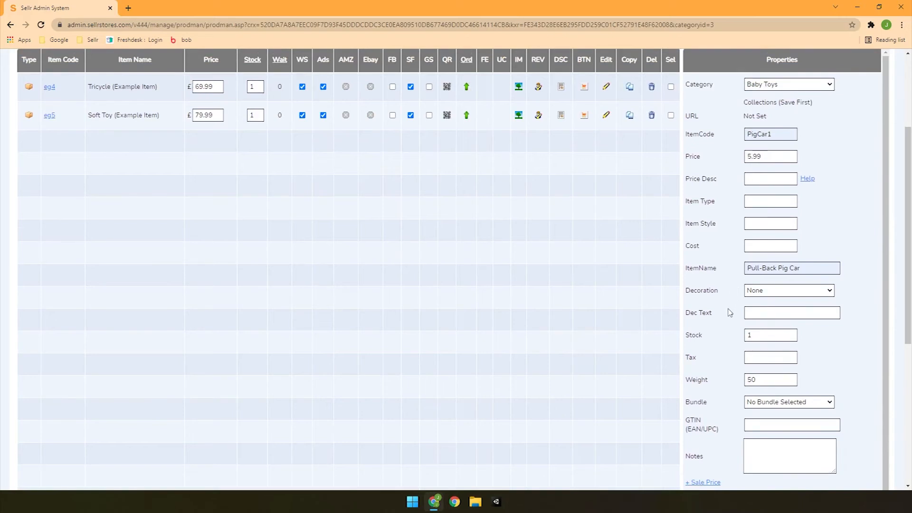
{"action": "scroll", "coordinate": [731, 316], "scroll_direction": "down", "scroll_amount": 3}
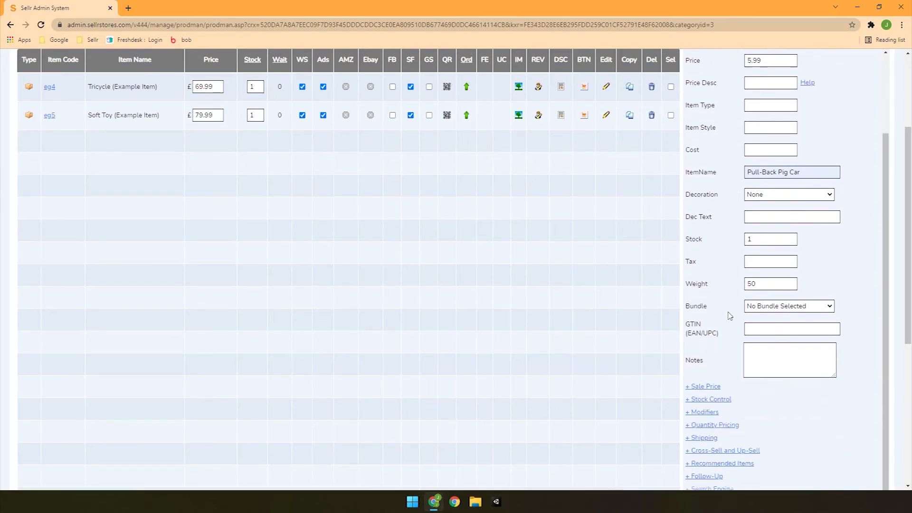
- Save the new Pull-Back Pig Car item and upload its primary image
{"action": "scroll", "coordinate": [729, 313], "scroll_direction": "down", "scroll_amount": 5}
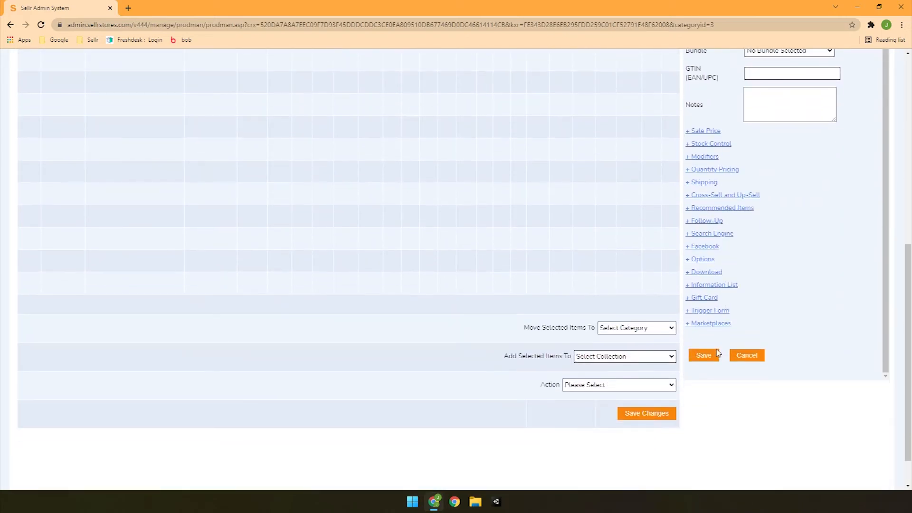
{"action": "left_click", "coordinate": [704, 356]}
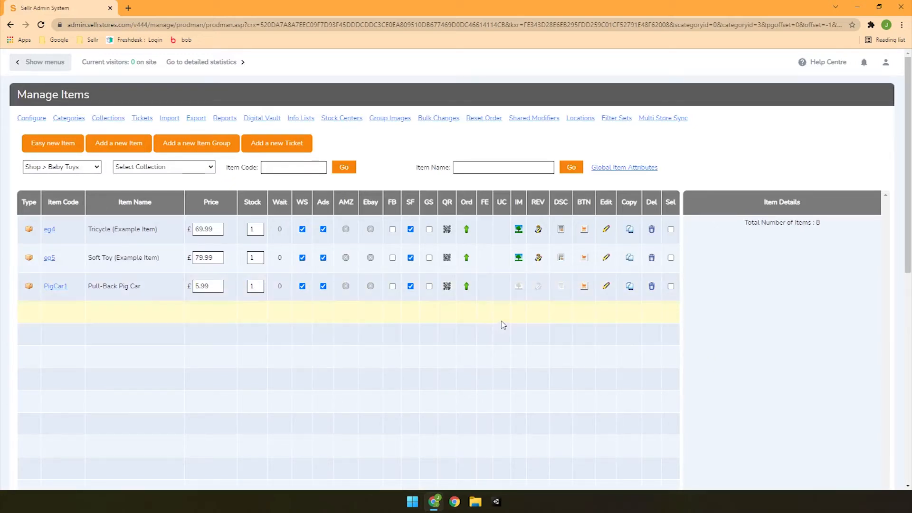
{"action": "left_click", "coordinate": [520, 287]}
{"action": "left_click", "coordinate": [286, 250]}
{"action": "double_click", "coordinate": [205, 83]}
{"action": "left_click", "coordinate": [300, 269]}
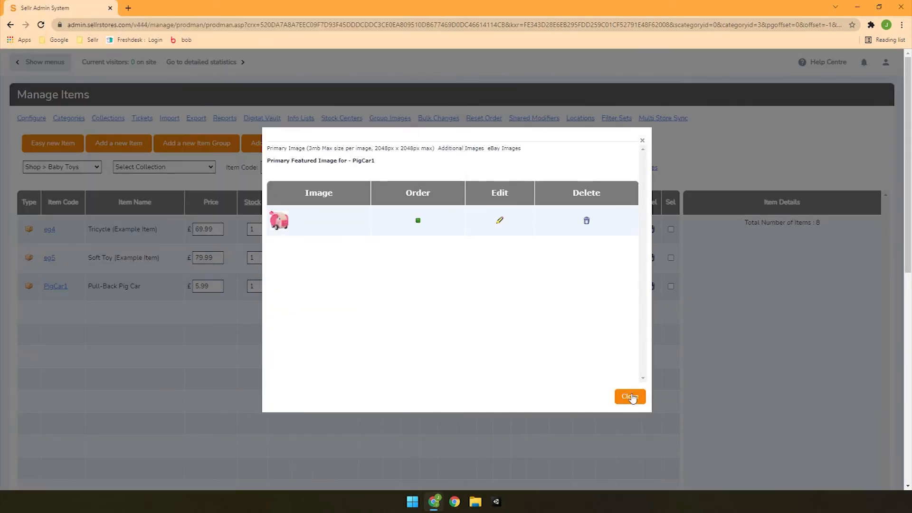
{"action": "left_click", "coordinate": [630, 397]}
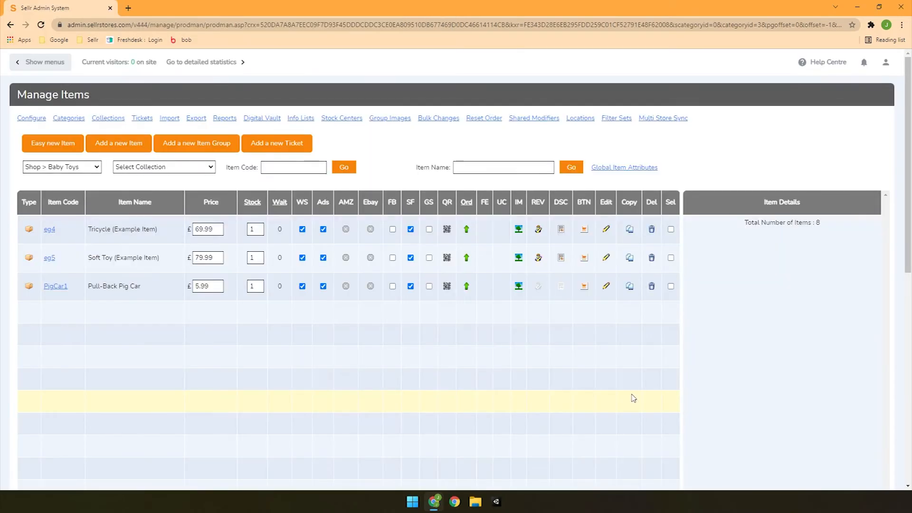
- Start a new description for PigCar1 with a paragraph beginning 'A perfectly cute gift for any younger children' about crawlers, exploration and motor skills
{"action": "left_click", "coordinate": [562, 287]}
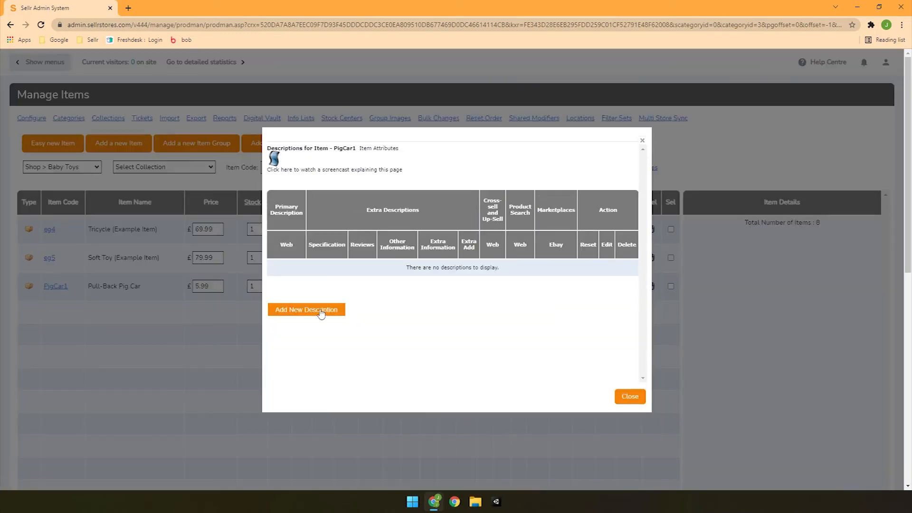
{"action": "left_click", "coordinate": [307, 309]}
{"action": "type", "text": "A perfectly cute gift for any younger children. This pull-back pig toy is areat for avid crawlers or those learning to walk. Encouraging exploration is great for stimulating the developing mind and body, and this little piggy will even help sparking those all-important motor skills!"}
{"action": "key", "text": "Return"}
- Add bullets 'Pull-Back Action', 'Suitable for Children 12 Months and Over', 'Made of 100% FSC Certified Wood' and 'Rubber-Finished Wheels for Fast-Paced Racing!' to the description
{"action": "left_click", "coordinate": [399, 194]}
{"action": "type", "text": "Pull-Back Action"}
{"action": "key", "text": "Return"}
{"action": "type", "text": "Suitable for Children 12 Months and Over"}
{"action": "key", "text": "Return"}
{"action": "type", "text": "Made of 100% FSC Certified Wood"}
{"action": "key", "text": "Return"}
{"action": "type", "text": "Rubber-Finished Wheels for Fast-Paced Racing!"}
- Save the PigCar1 description as the primary web description and return to the item list
{"action": "left_click", "coordinate": [311, 368]}
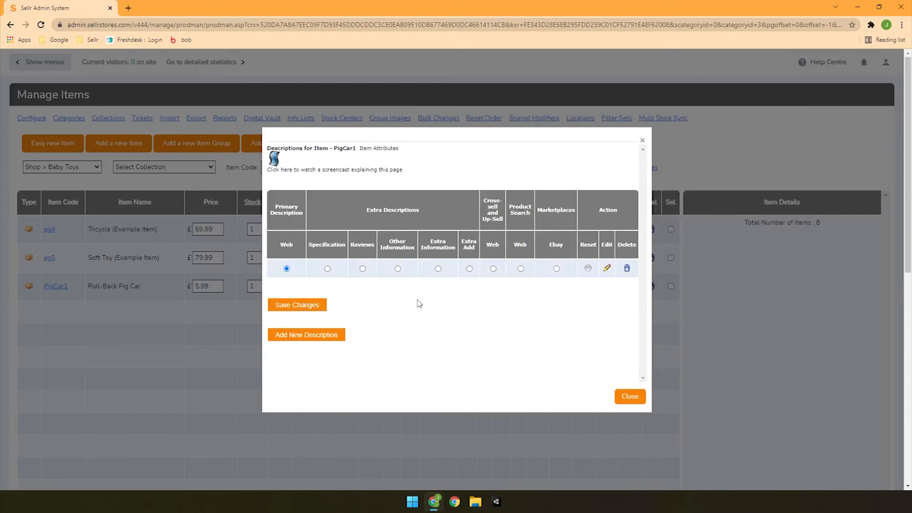
{"action": "left_click", "coordinate": [303, 308]}
{"action": "left_click", "coordinate": [637, 402]}
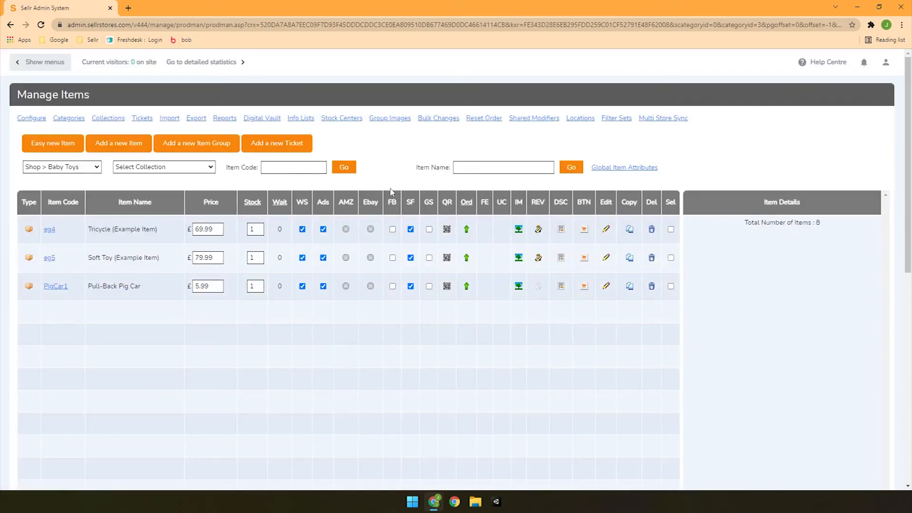
- Start an easy new item in the Shop > Classic Toys category, named Wizz Toys Light-Up Trick YoYo, with item code Yoyo1
{"action": "left_click", "coordinate": [76, 171]}
{"action": "left_click", "coordinate": [76, 200]}
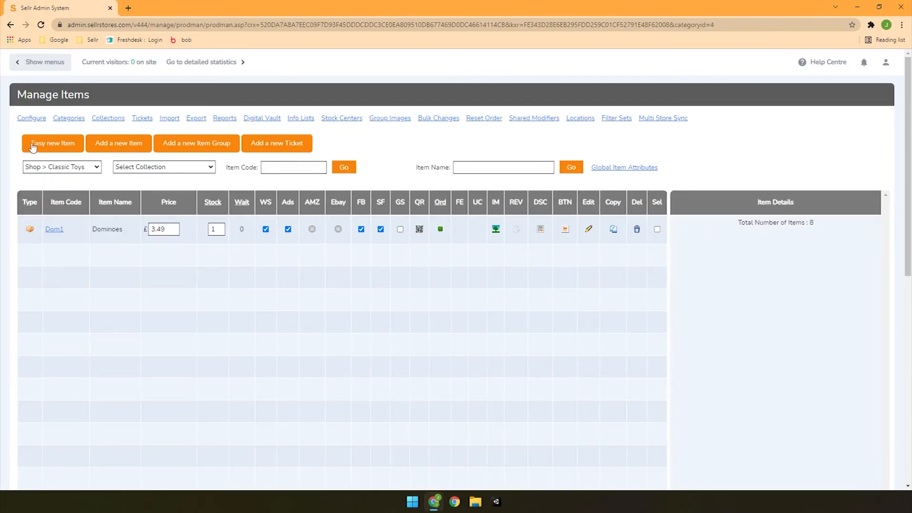
{"action": "left_click", "coordinate": [51, 145]}
{"action": "left_click", "coordinate": [316, 142]}
{"action": "type", "text": "YoWizz ToyuLight-Up Trick"}
{"action": "left_click", "coordinate": [328, 174]}
{"action": "type", "text": "Yoyo1"}
- Set the yo-yo's price to 4.99 and its weight to 20
{"action": "left_click_drag", "start_coordinate": [306, 209], "coordinate": [163, 218]}
{"action": "type", "text": "4.99"}
{"action": "left_click", "coordinate": [427, 214]}
{"action": "type", "text": "20"}
- Write the yo-yo's description paragraph beginning 'This is no ordinary YoYo...', covering its lights, mastering tricks and joining the craze
{"action": "scroll", "coordinate": [351, 254], "scroll_direction": "down", "scroll_amount": 4}
{"action": "left_click", "coordinate": [466, 259]}
{"action": "type", "text": "This is no ordinary YoYo... Lighting up when reaching top speeds, this YoYo will add a big extra layer of style to your play! Learning to master the toughest of tricks can be hard but it's incredibly rewarding! Make all of your friends jealous of your new skills and join in the craze!"}
{"action": "key", "text": "Return"}
- Add description bullets 'Two Colours to Choose from - Red & Blue', 'Automatic Light-Up System', '1 LR41 Battery Included' and '2" / 5cm in Size'
{"action": "left_click", "coordinate": [384, 181]}
{"action": "type", "text": "Two Colours to Choose from - Red & Blue"}
{"action": "key", "text": "Return"}
{"action": "type", "text": "Automatic Light-Up System"}
{"action": "key", "text": "Return"}
{"action": "type", "text": "1 LR41 Battery Included"}
{"action": "key", "text": "Return"}
{"action": "type", "text": "2\" / 5cm in Size"}
- Enable variations for the yo-yo item and define a Colour variation with the values Blue and Red
{"action": "scroll", "coordinate": [568, 246], "scroll_direction": "down", "scroll_amount": 3}
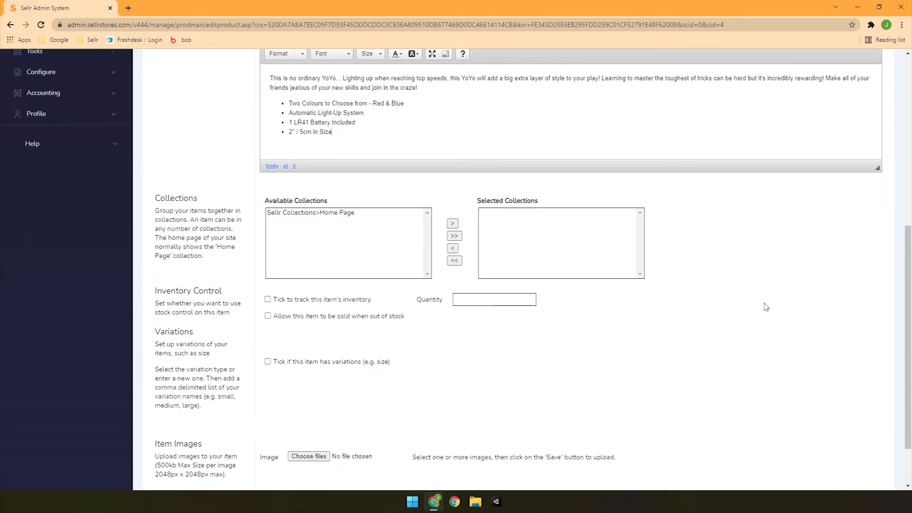
{"action": "scroll", "coordinate": [766, 307], "scroll_direction": "down", "scroll_amount": 1}
{"action": "left_click_drag", "start_coordinate": [279, 298], "coordinate": [364, 297]}
{"action": "left_click", "coordinate": [392, 325]}
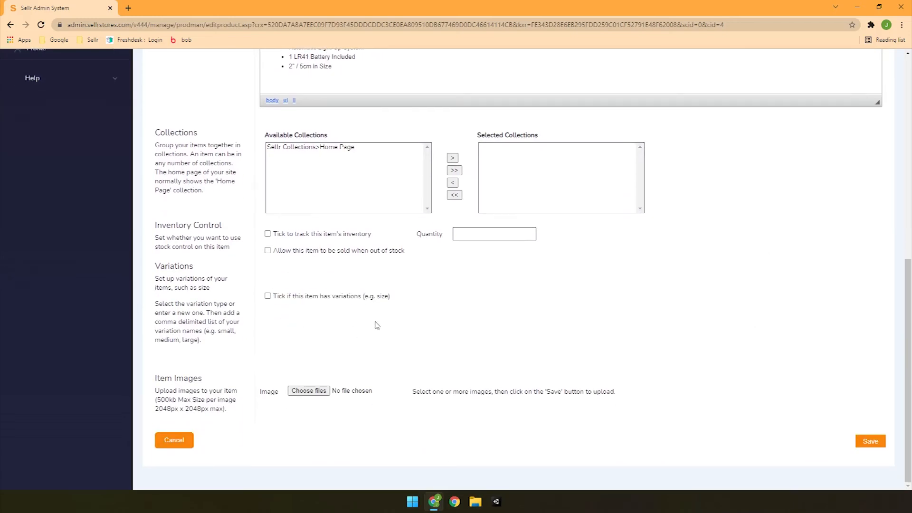
{"action": "left_click", "coordinate": [268, 296]}
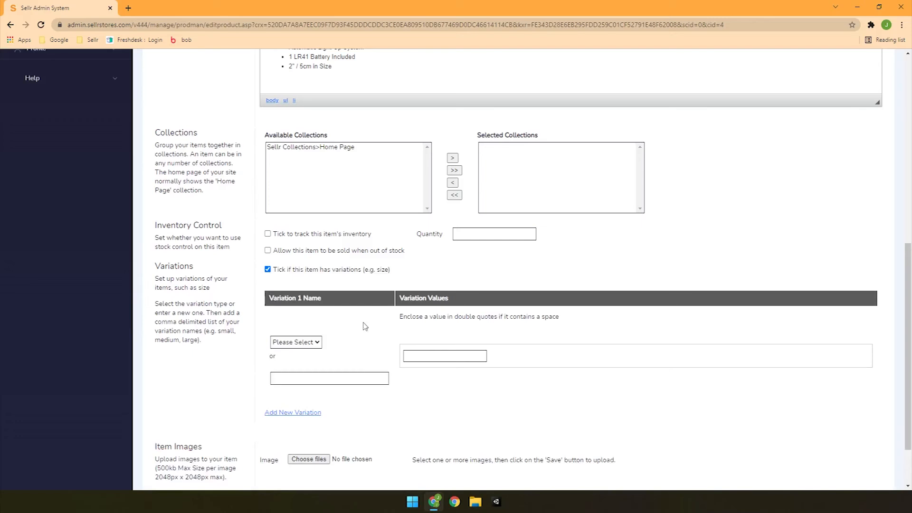
{"action": "scroll", "coordinate": [664, 356], "scroll_direction": "down", "scroll_amount": 1}
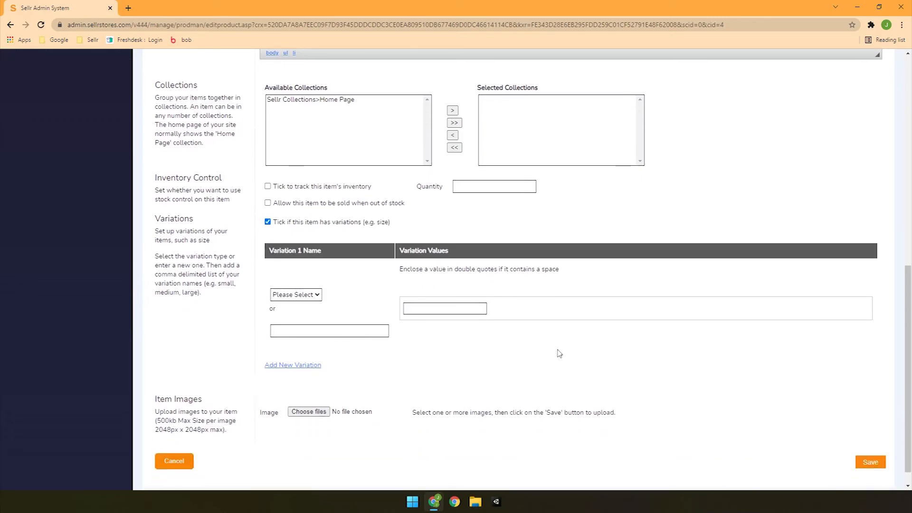
{"action": "left_click", "coordinate": [384, 332]}
{"action": "type", "text": "Colour"}
{"action": "key", "text": "Tab"}
{"action": "type", "text": "Blue,"}
{"action": "type", "text": "Re"}
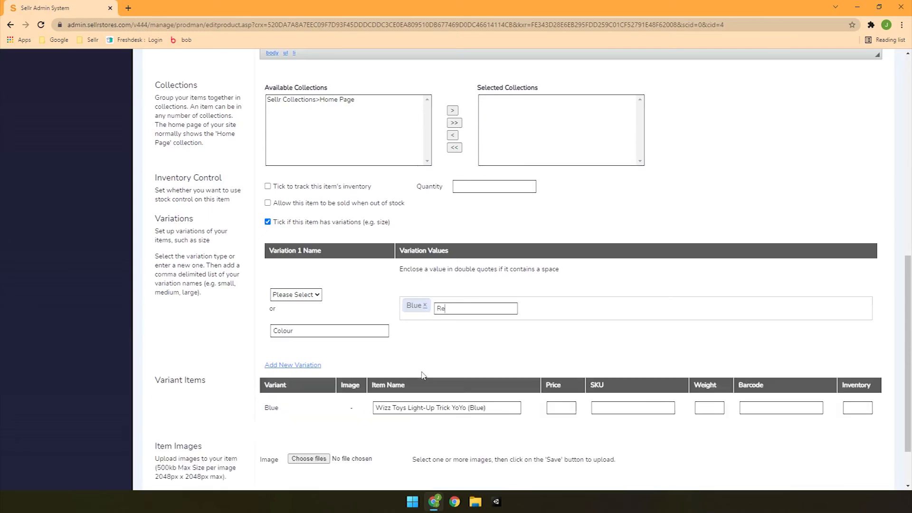
{"action": "type", "text": "d,"}
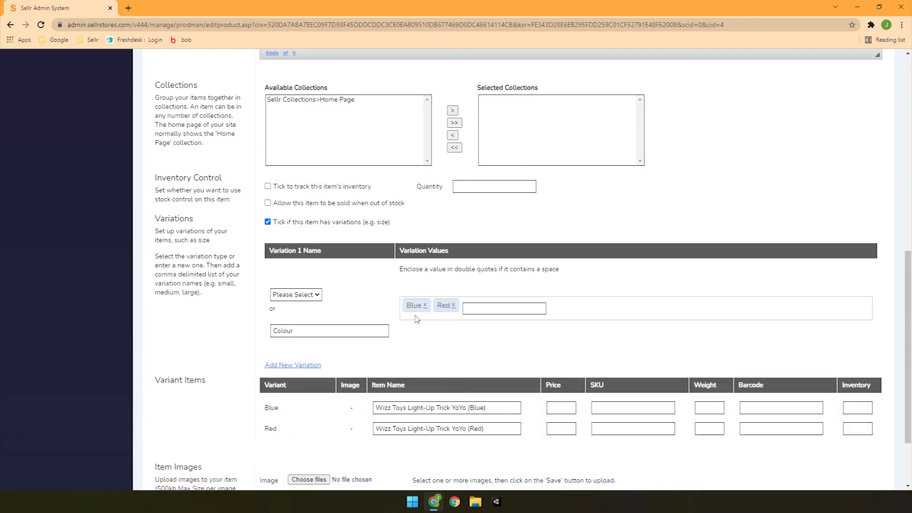
- Choose the blue yo-yo picture as the item image and save the new item
{"action": "scroll", "coordinate": [518, 347], "scroll_direction": "down", "scroll_amount": 2}
{"action": "left_click", "coordinate": [309, 390]}
{"action": "double_click", "coordinate": [316, 122]}
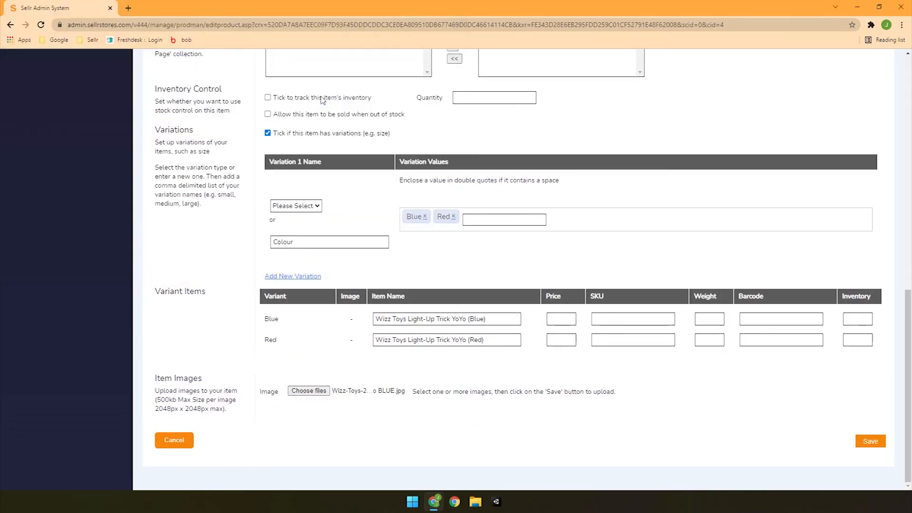
{"action": "left_click", "coordinate": [871, 441]}
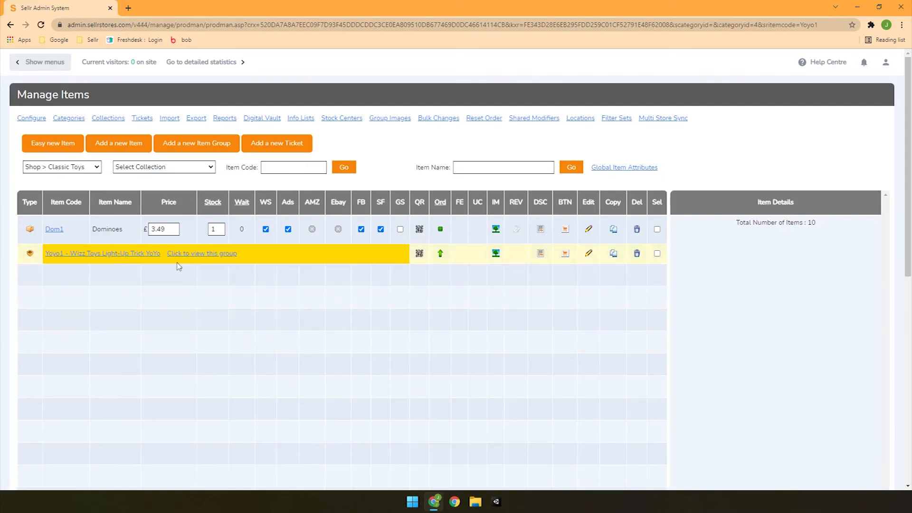
- Open the Yoyo1 item group and upload the blue yo-yo picture as the Blue variant's primary image
{"action": "left_click", "coordinate": [199, 257]}
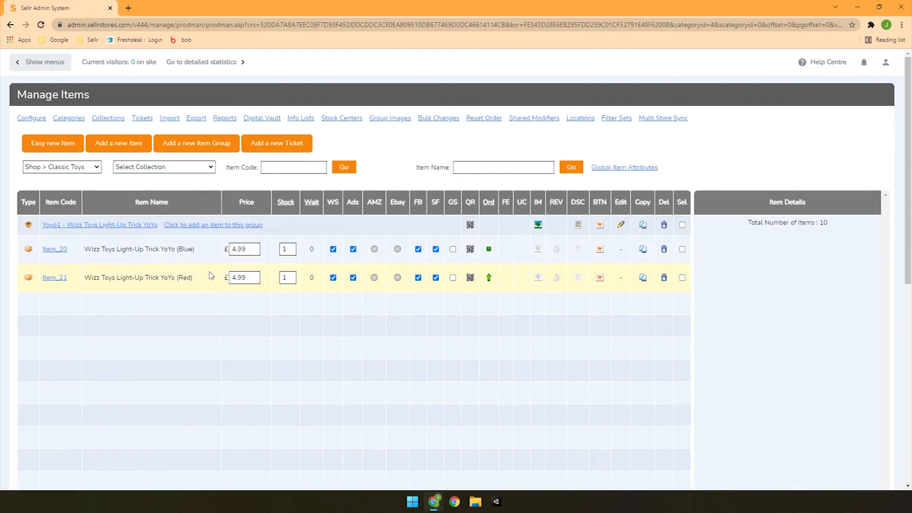
{"action": "left_click", "coordinate": [540, 253]}
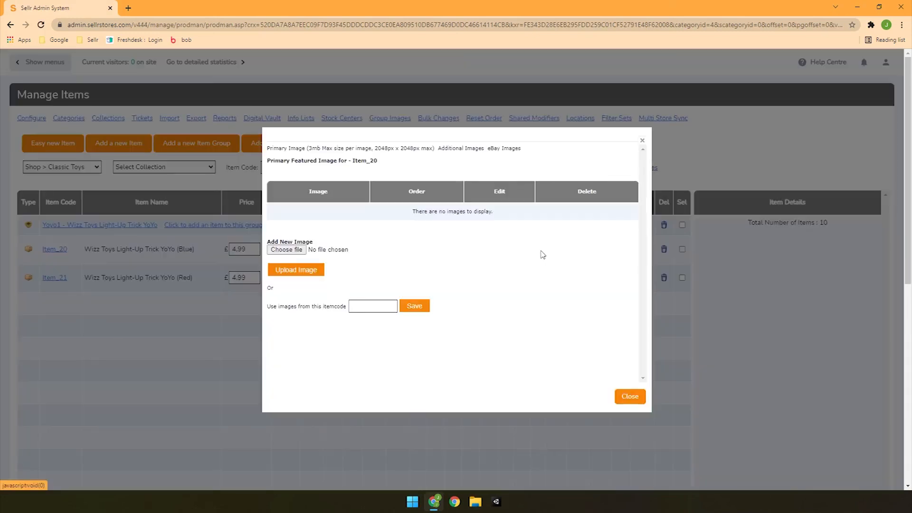
{"action": "left_click", "coordinate": [285, 250]}
{"action": "double_click", "coordinate": [317, 133]}
{"action": "left_click", "coordinate": [307, 270]}
{"action": "left_click", "coordinate": [632, 398]}
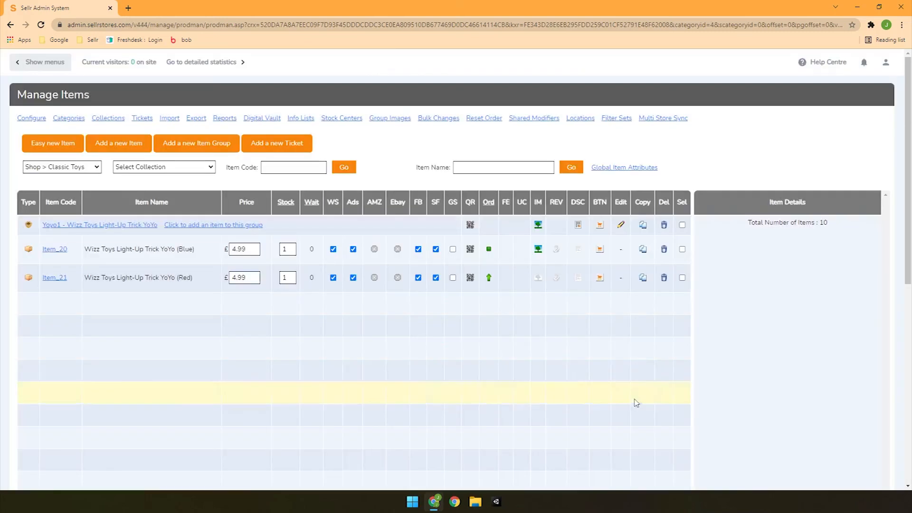
- Upload the red yo-yo picture as the primary image of the Red variant
{"action": "left_click", "coordinate": [539, 278]}
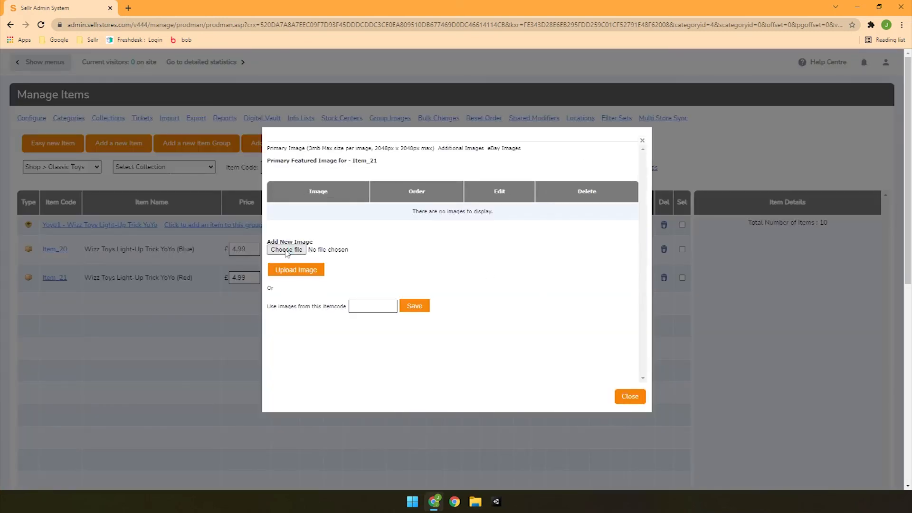
{"action": "left_click", "coordinate": [285, 250]}
{"action": "double_click", "coordinate": [372, 88]}
{"action": "left_click", "coordinate": [316, 270]}
{"action": "left_click", "coordinate": [632, 397]}
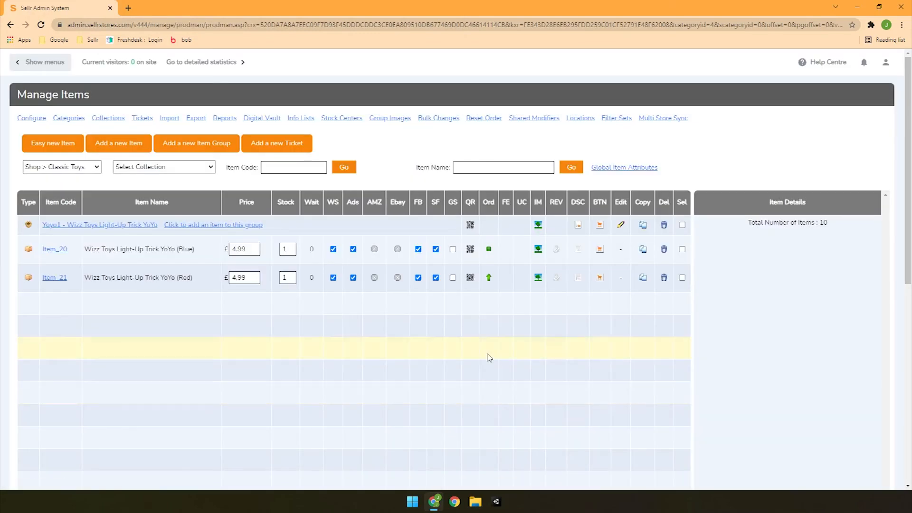
- Open the store's website editor and view the Light-Up Trick YoYo product page under Shop > Classic Toys
{"action": "left_click", "coordinate": [55, 65]}
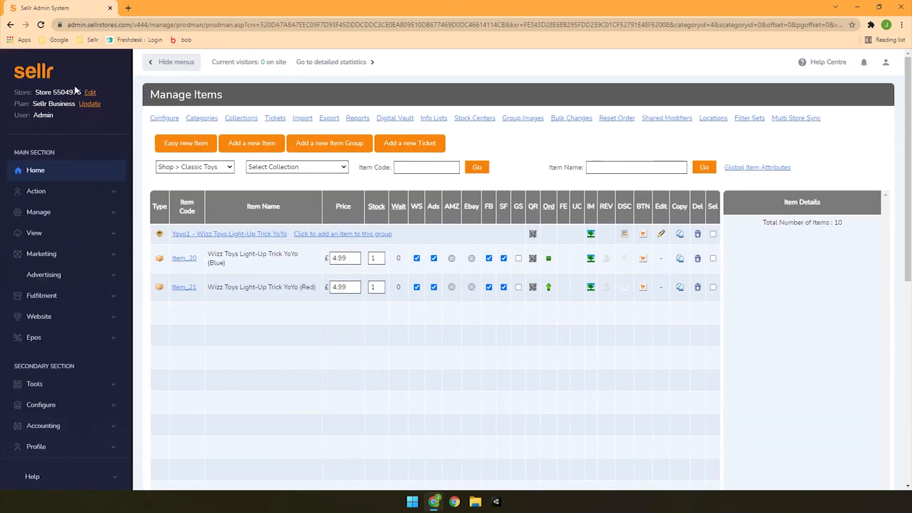
{"action": "left_click", "coordinate": [90, 94]}
{"action": "mouse_move", "coordinate": [397, 251]}
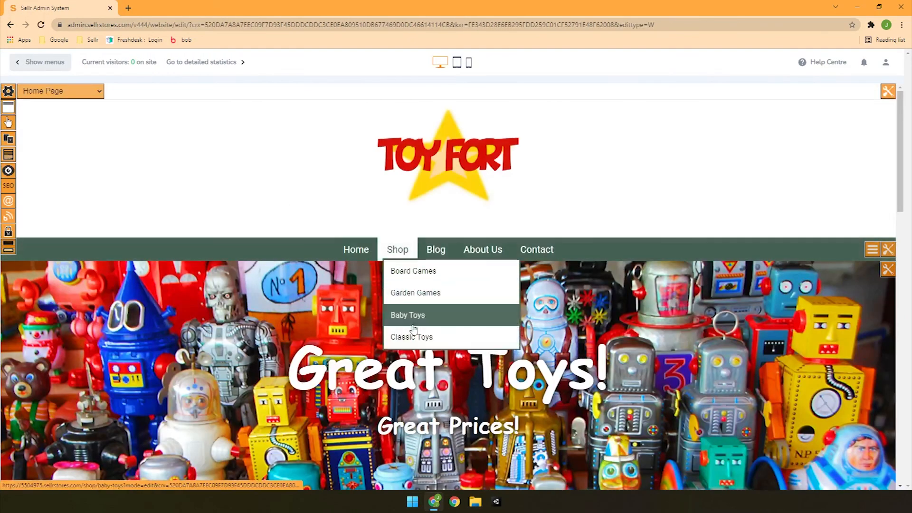
{"action": "left_click", "coordinate": [413, 335]}
{"action": "scroll", "coordinate": [411, 304], "scroll_direction": "down", "scroll_amount": 4}
{"action": "left_click", "coordinate": [301, 254]}
{"action": "scroll", "coordinate": [428, 237], "scroll_direction": "down", "scroll_amount": 1}
{"action": "scroll", "coordinate": [427, 238], "scroll_direction": "down", "scroll_amount": 3}
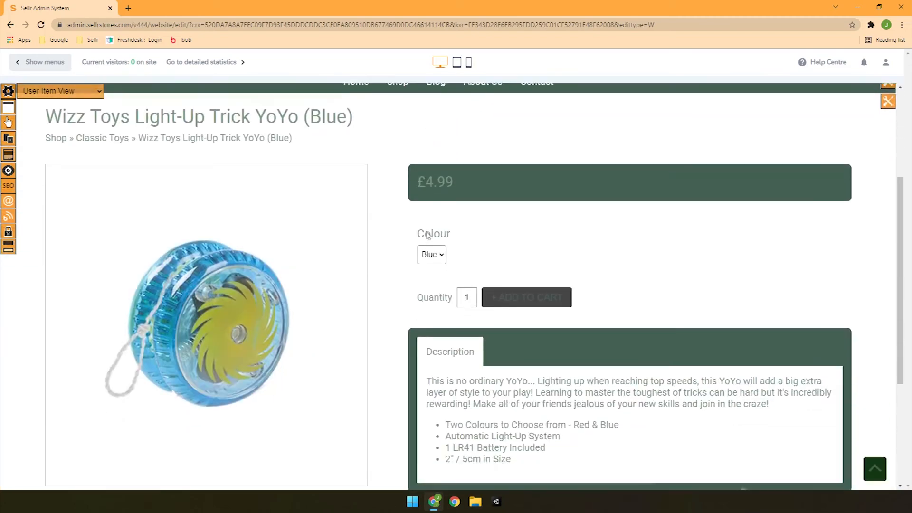
- Preview the yo-yo's product page with the Colour option set to Red, followed by Blue
{"action": "left_click", "coordinate": [435, 239]}
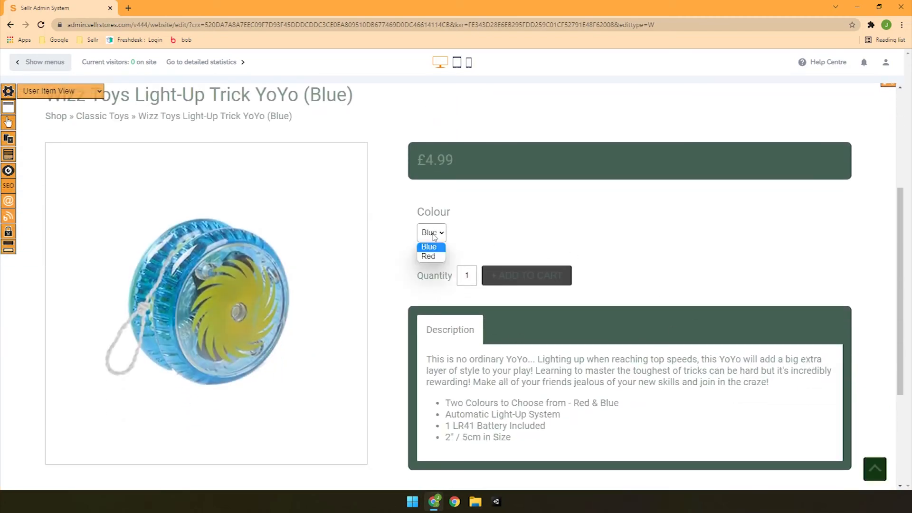
{"action": "left_click", "coordinate": [429, 256]}
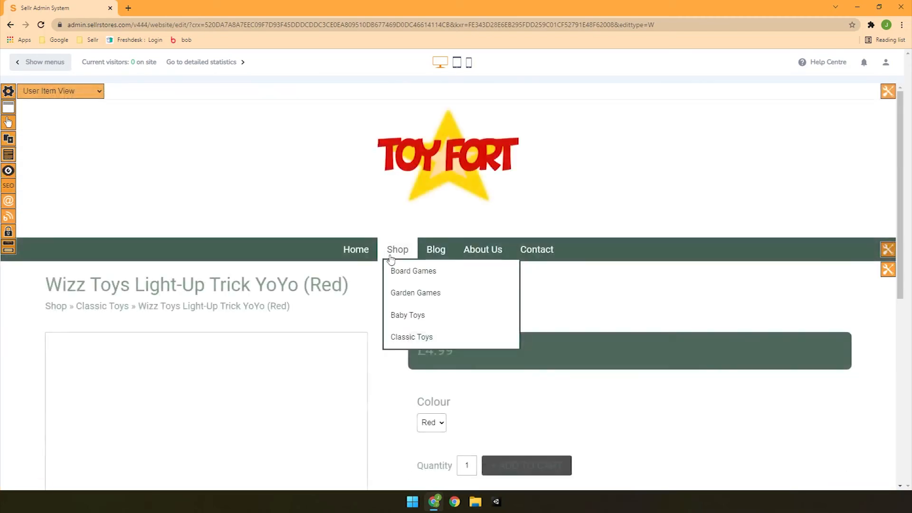
{"action": "scroll", "coordinate": [391, 259], "scroll_direction": "down", "scroll_amount": 6}
{"action": "scroll", "coordinate": [179, 198], "scroll_direction": "up", "scroll_amount": 3}
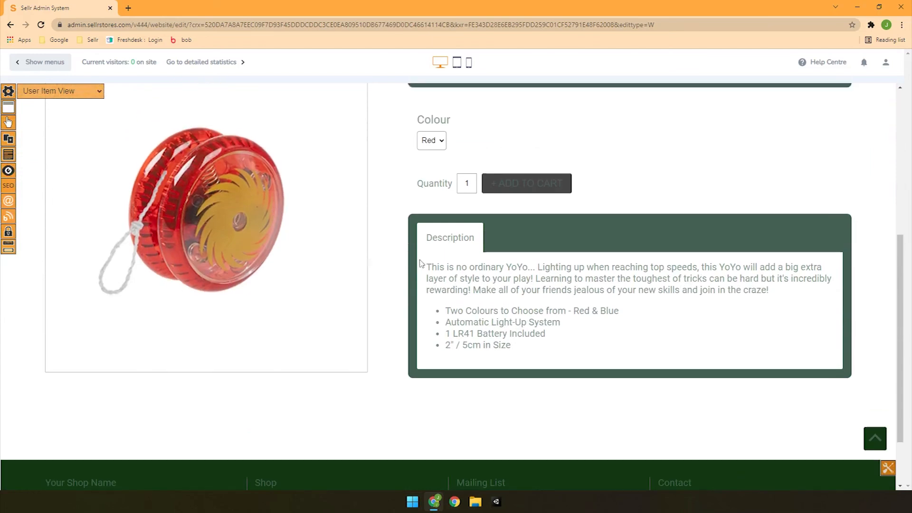
{"action": "left_click", "coordinate": [431, 232]}
{"action": "left_click", "coordinate": [431, 247]}
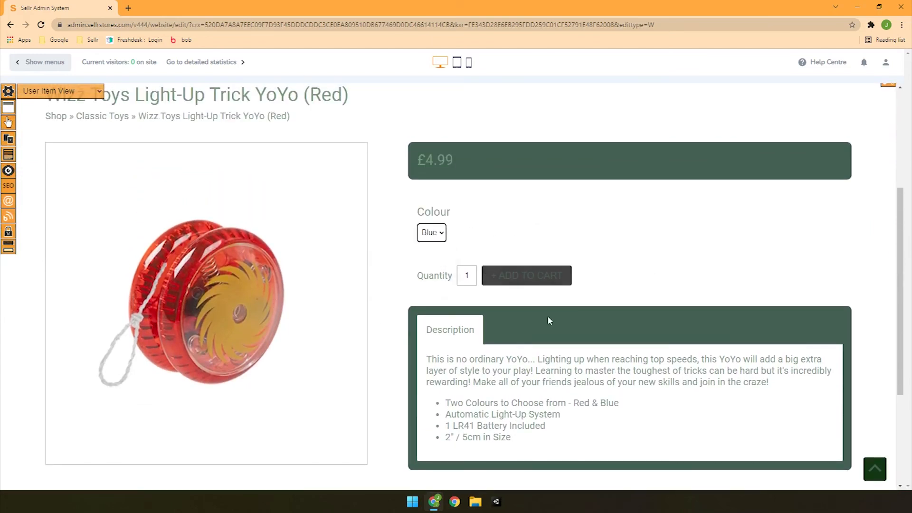
{"action": "scroll", "coordinate": [600, 342], "scroll_direction": "down", "scroll_amount": 4}
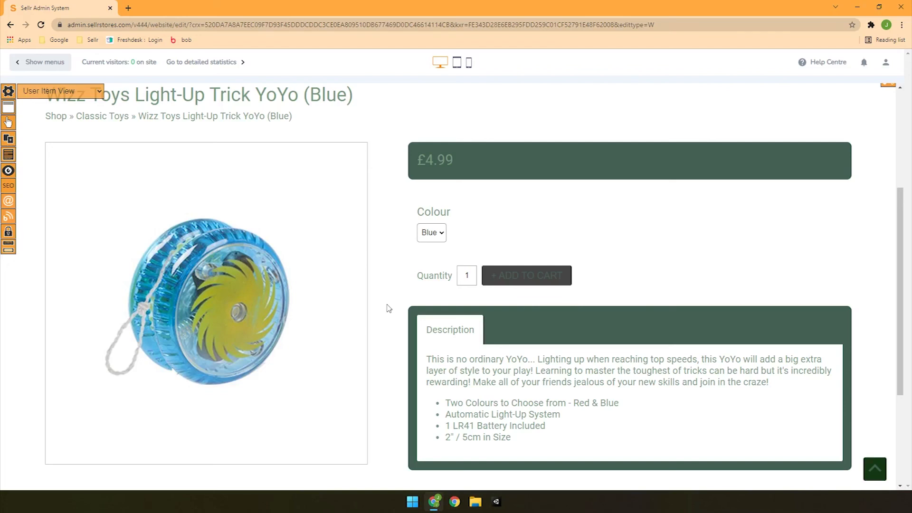
{"action": "scroll", "coordinate": [389, 308], "scroll_direction": "down", "scroll_amount": 3}
{"action": "scroll", "coordinate": [388, 308], "scroll_direction": "up", "scroll_amount": 2}
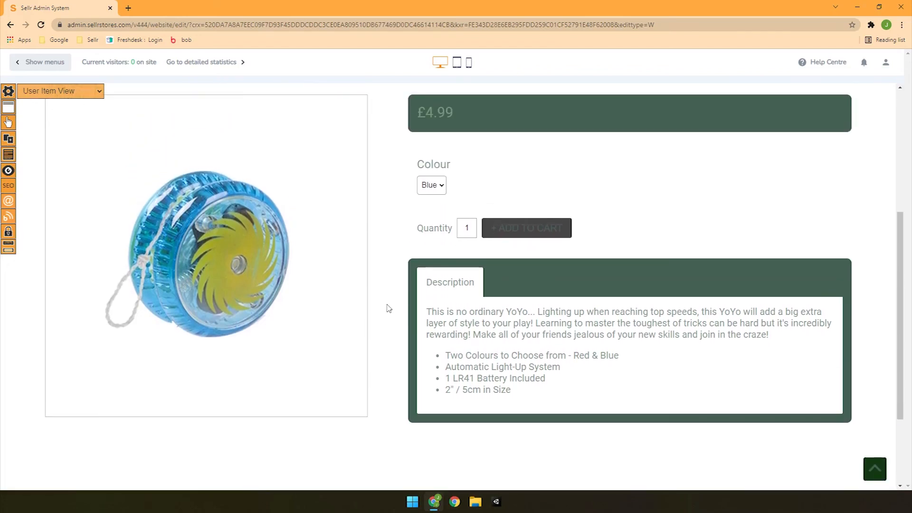
{"action": "scroll", "coordinate": [389, 308], "scroll_direction": "up", "scroll_amount": 1}
- Switch the product page's Colour option back to Red and review the page
{"action": "left_click", "coordinate": [432, 235]}
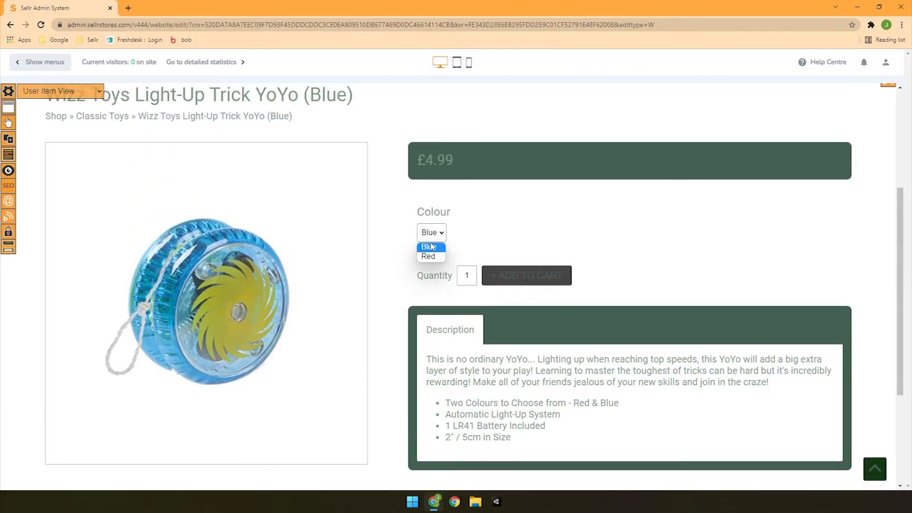
{"action": "left_click", "coordinate": [430, 256]}
{"action": "scroll", "coordinate": [435, 264], "scroll_direction": "down", "scroll_amount": 5}
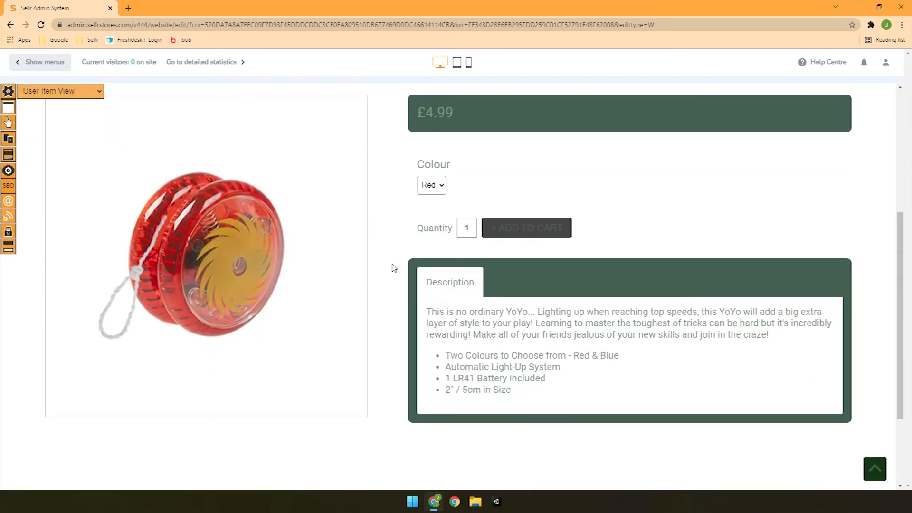
{"action": "scroll", "coordinate": [393, 266], "scroll_direction": "up", "scroll_amount": 4}
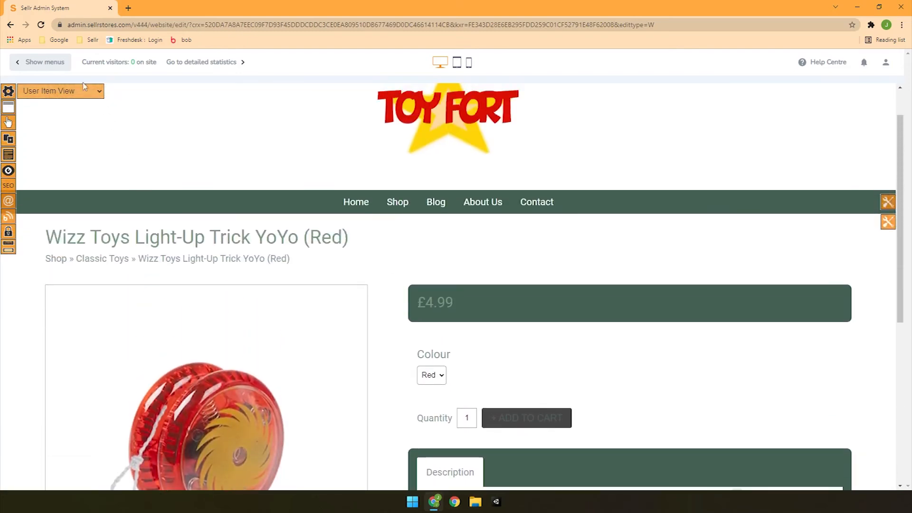
- Open the admin system's Contact Us help page and look at the store ID and support tag details
{"action": "left_click", "coordinate": [56, 68]}
{"action": "scroll", "coordinate": [71, 266], "scroll_direction": "down", "scroll_amount": 1}
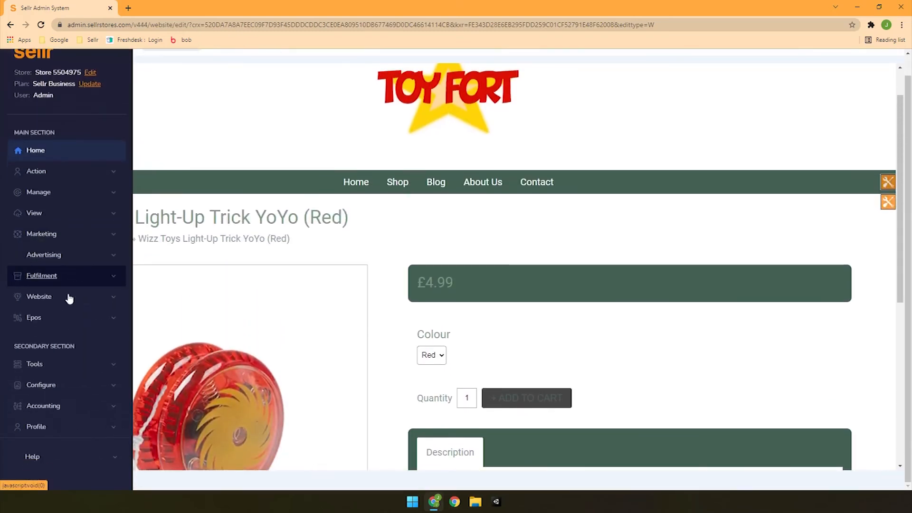
{"action": "left_click", "coordinate": [76, 455]}
{"action": "scroll", "coordinate": [78, 446], "scroll_direction": "down", "scroll_amount": 1}
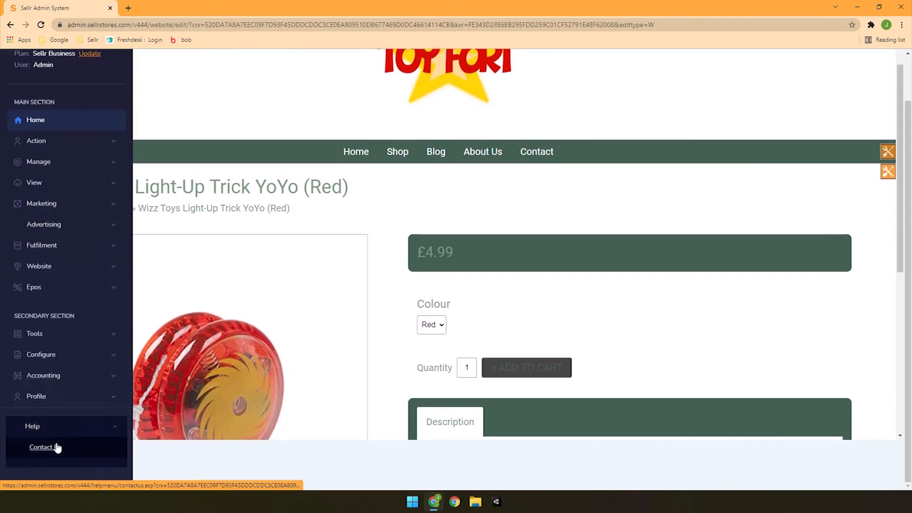
{"action": "left_click", "coordinate": [56, 447]}
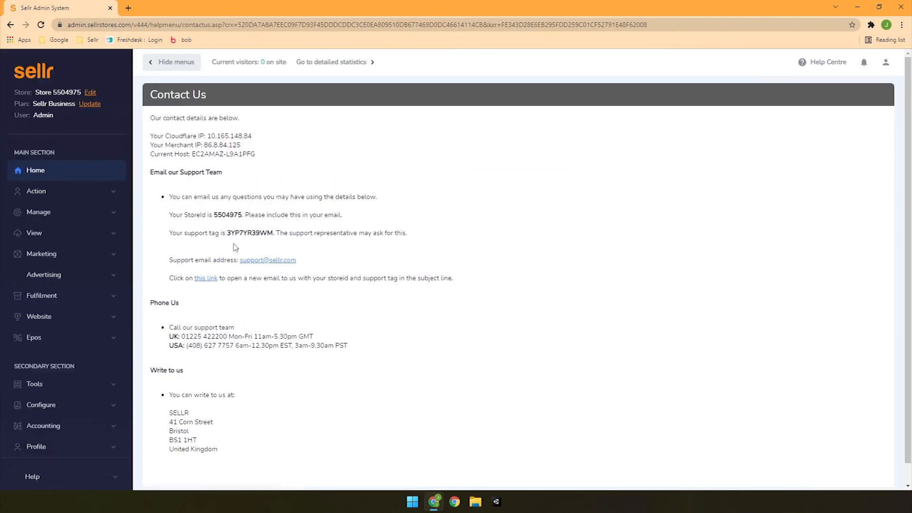
{"action": "left_click_drag", "start_coordinate": [213, 215], "coordinate": [275, 234]}
{"action": "left_click", "coordinate": [364, 257]}
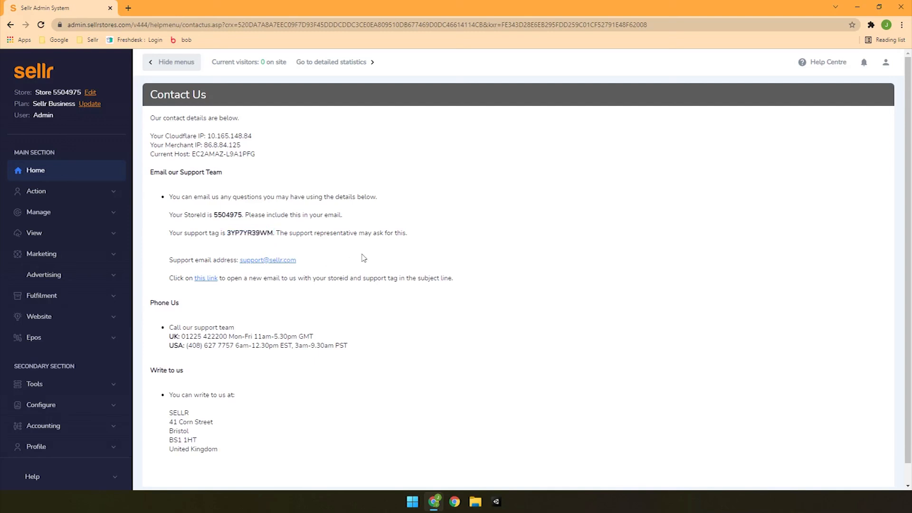